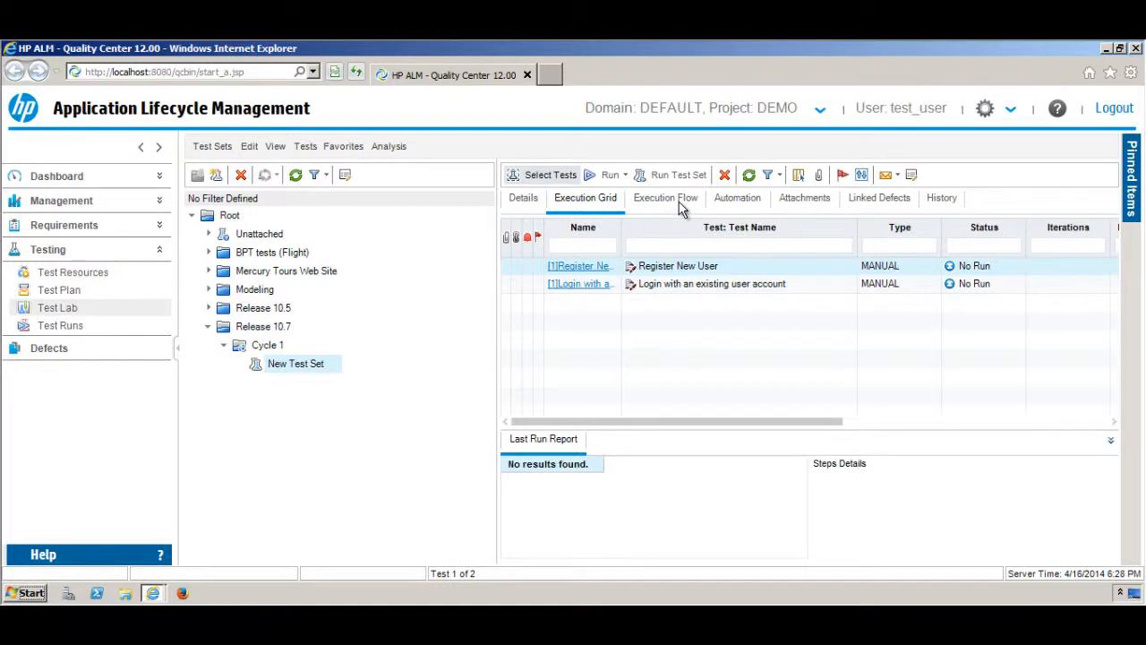
View New Test Set's execution flow diagram, then its automation settings (rerun off, no email notifications)
{"action": "left_click", "coordinate": [680, 205]}
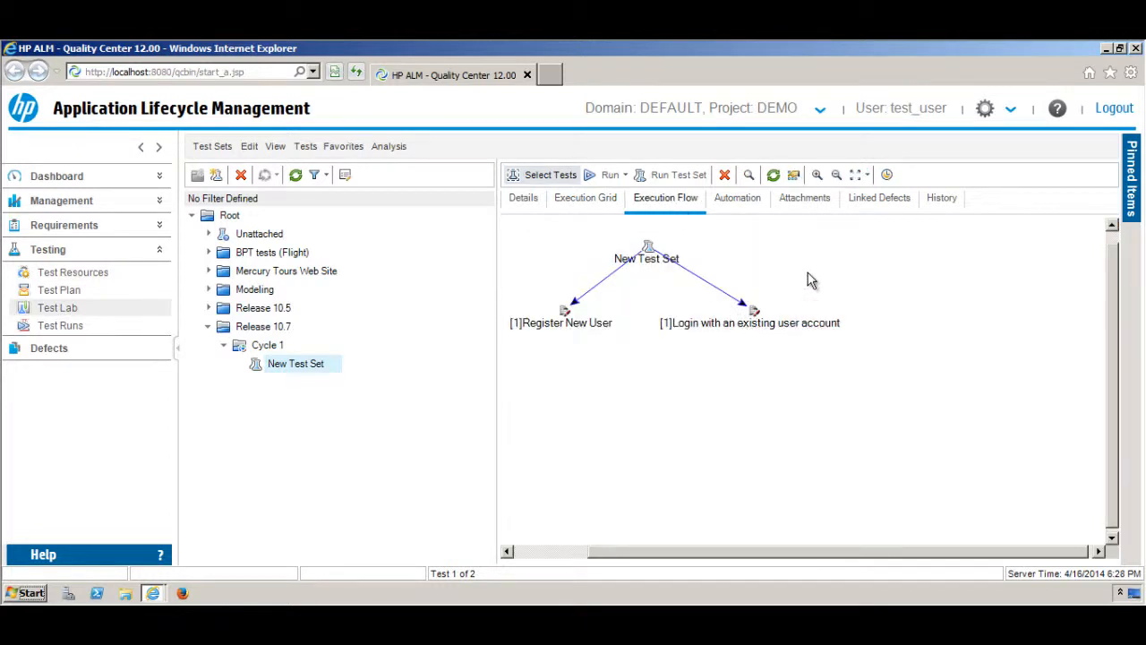
{"action": "left_click", "coordinate": [745, 203]}
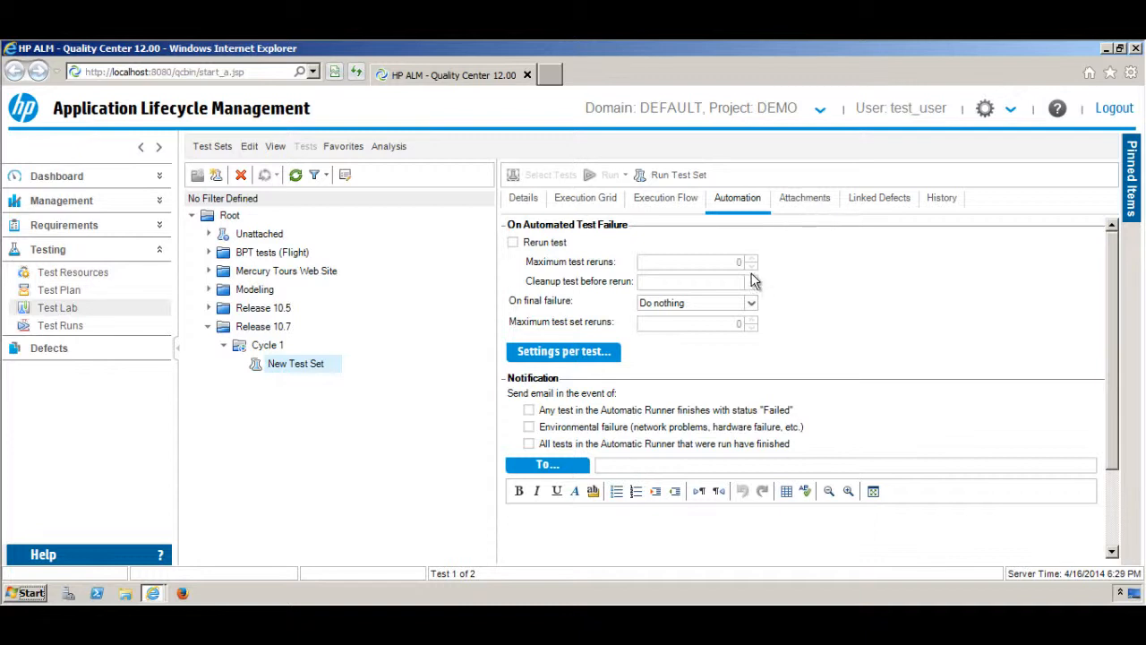
Check the test set's Attachments, Linked Defects and History, then return to the Execution Grid
{"action": "left_click", "coordinate": [827, 211]}
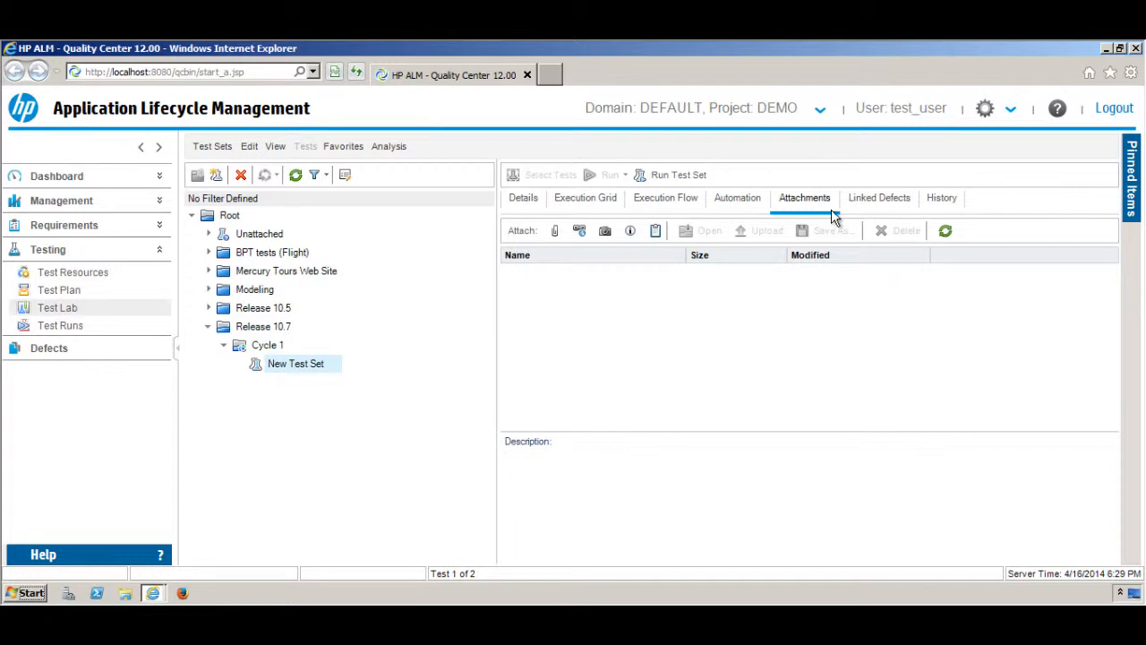
{"action": "left_click", "coordinate": [865, 202]}
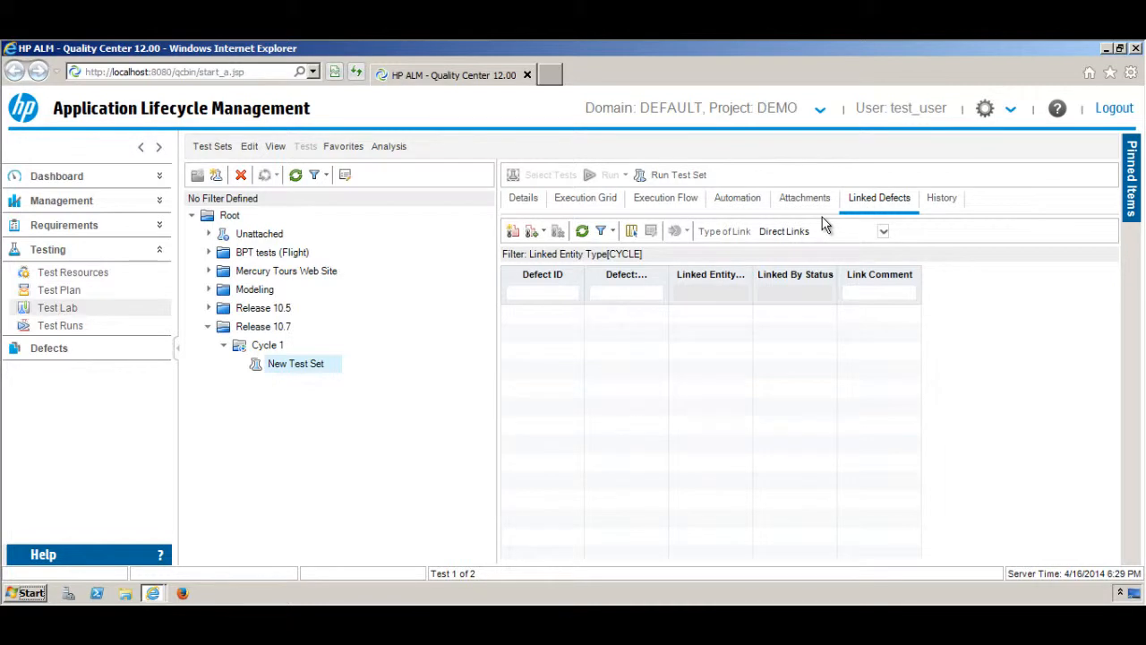
{"action": "left_click", "coordinate": [941, 204]}
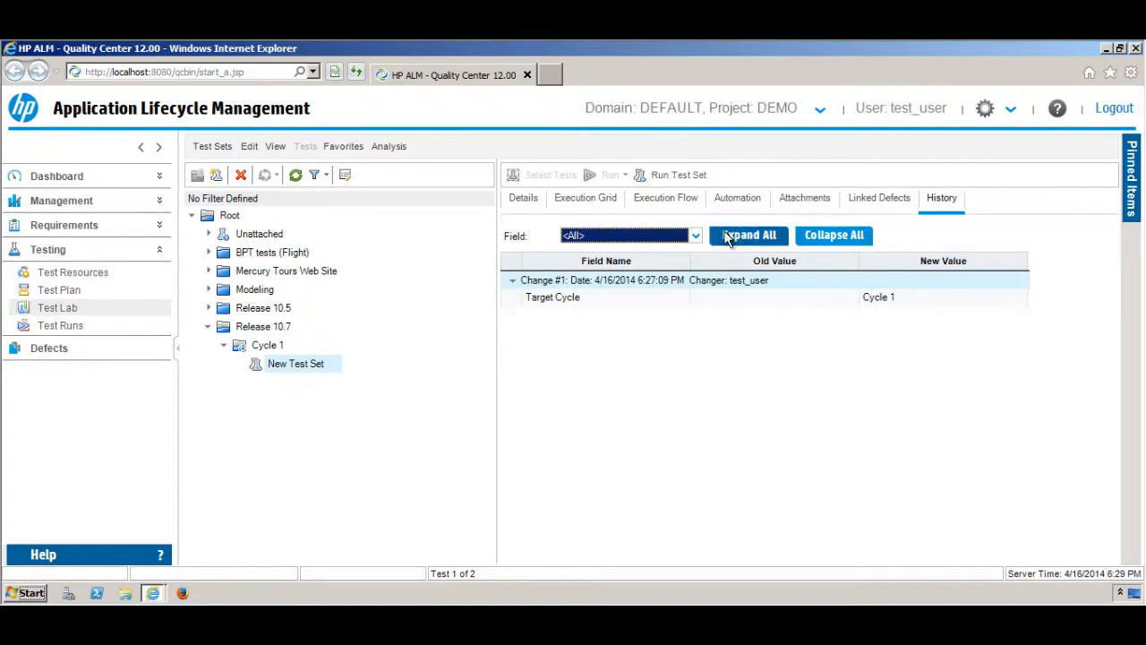
{"action": "left_click", "coordinate": [605, 199]}
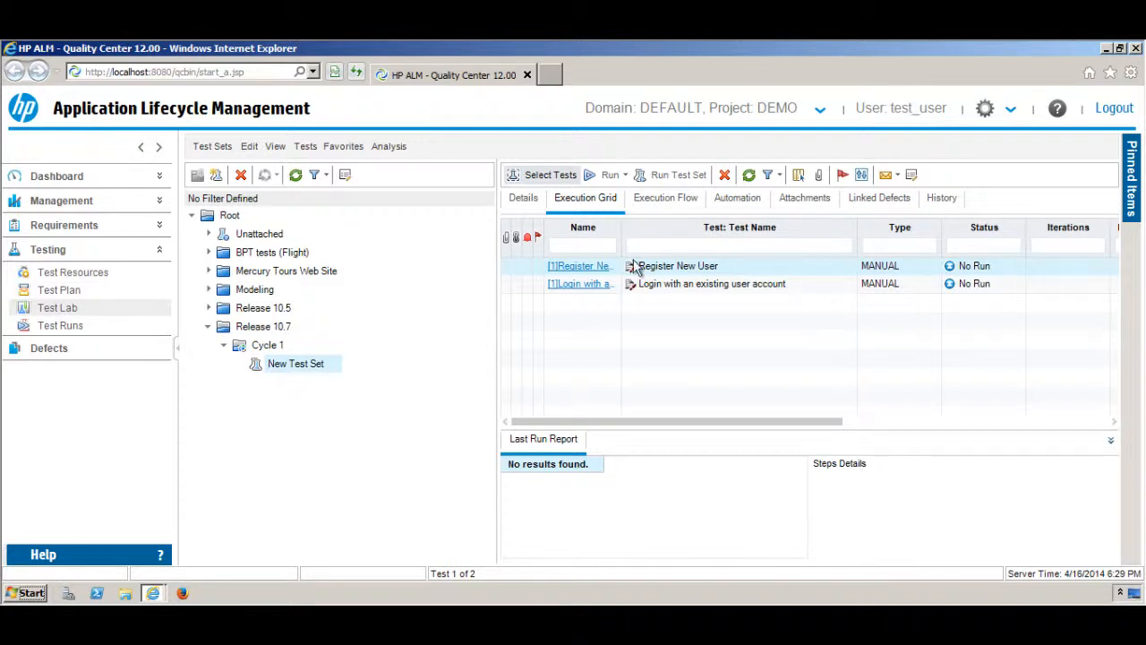
{"action": "left_click", "coordinate": [618, 188]}
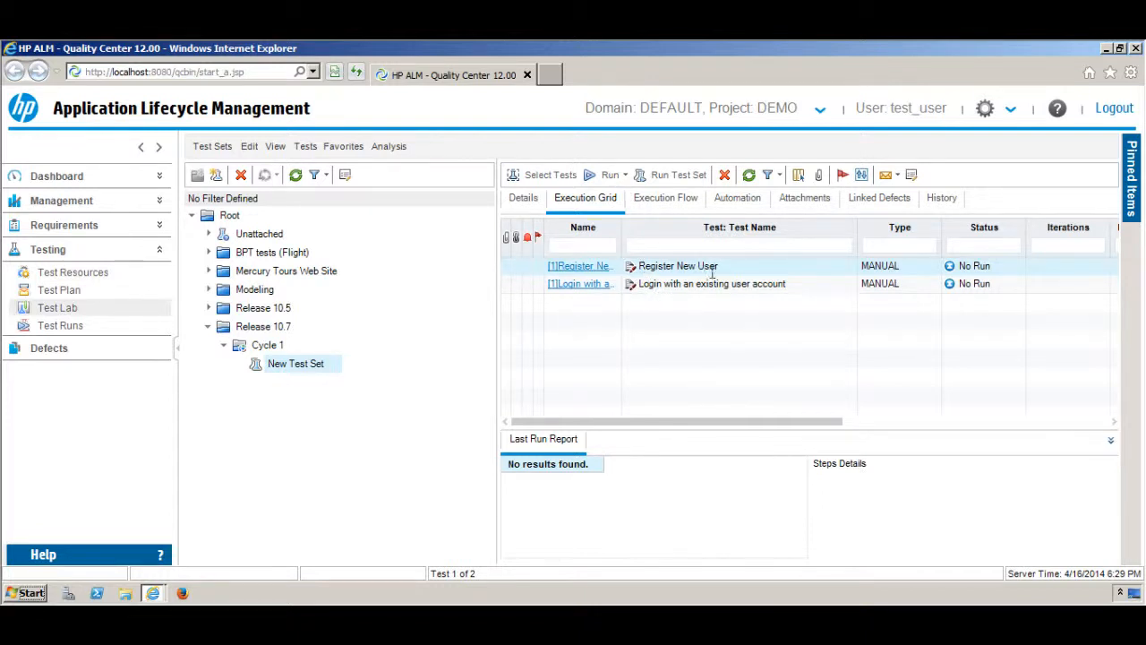
{"action": "left_click", "coordinate": [625, 176]}
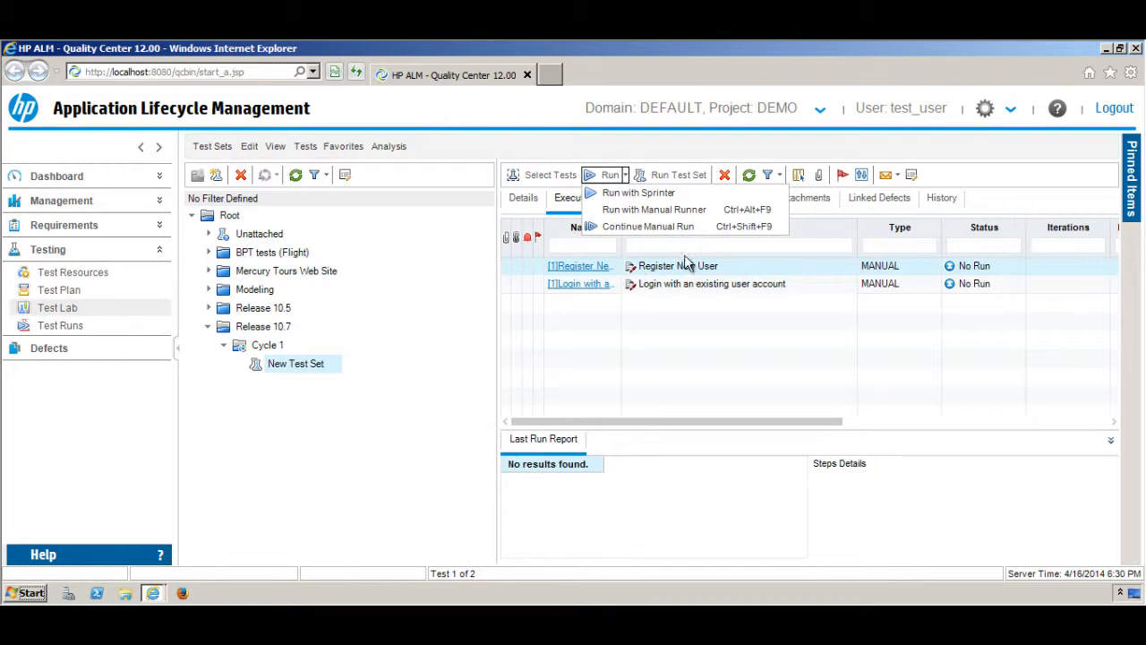
{"action": "left_click", "coordinate": [621, 147]}
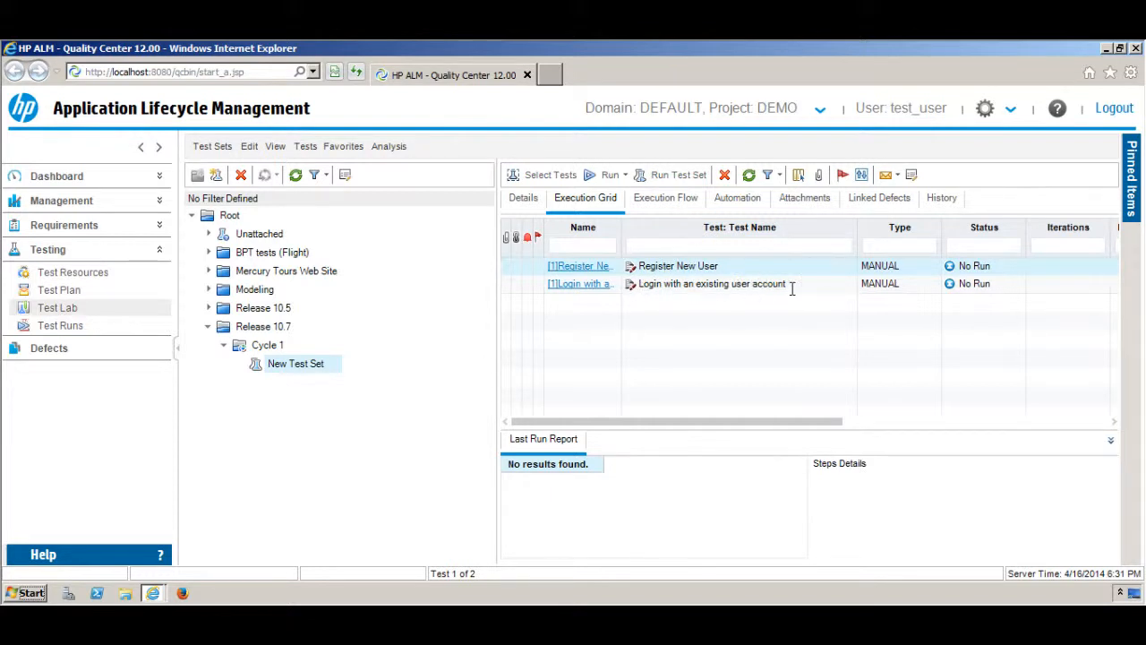
Run the whole test set with the Manual Runner in grid order
{"action": "left_click", "coordinate": [672, 183]}
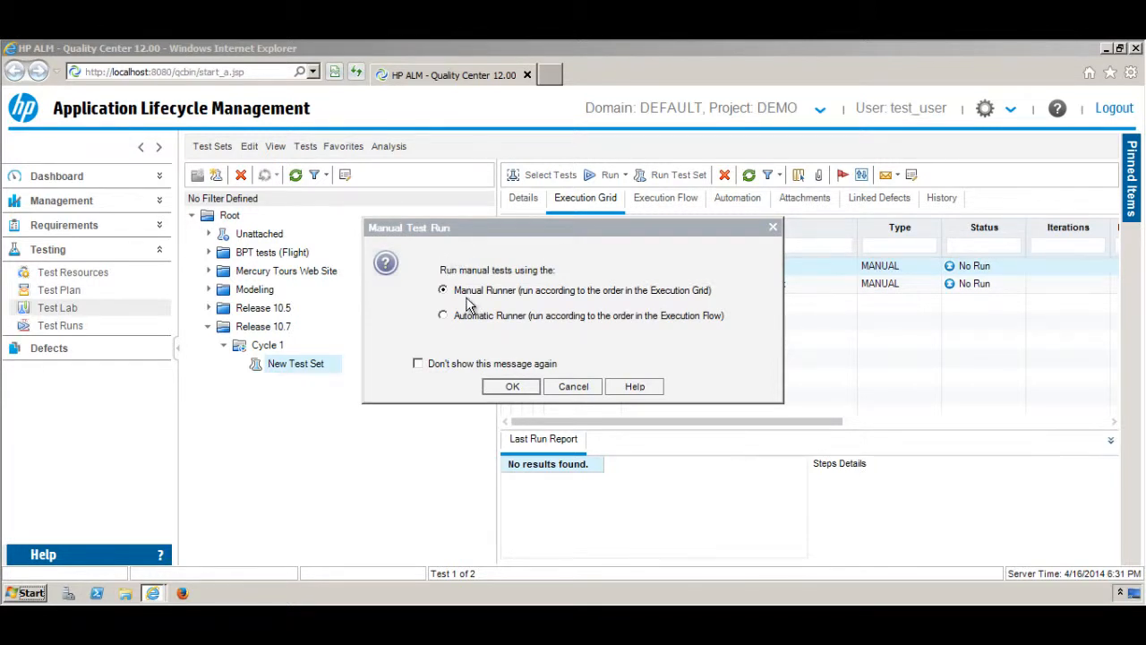
{"action": "left_click", "coordinate": [527, 385]}
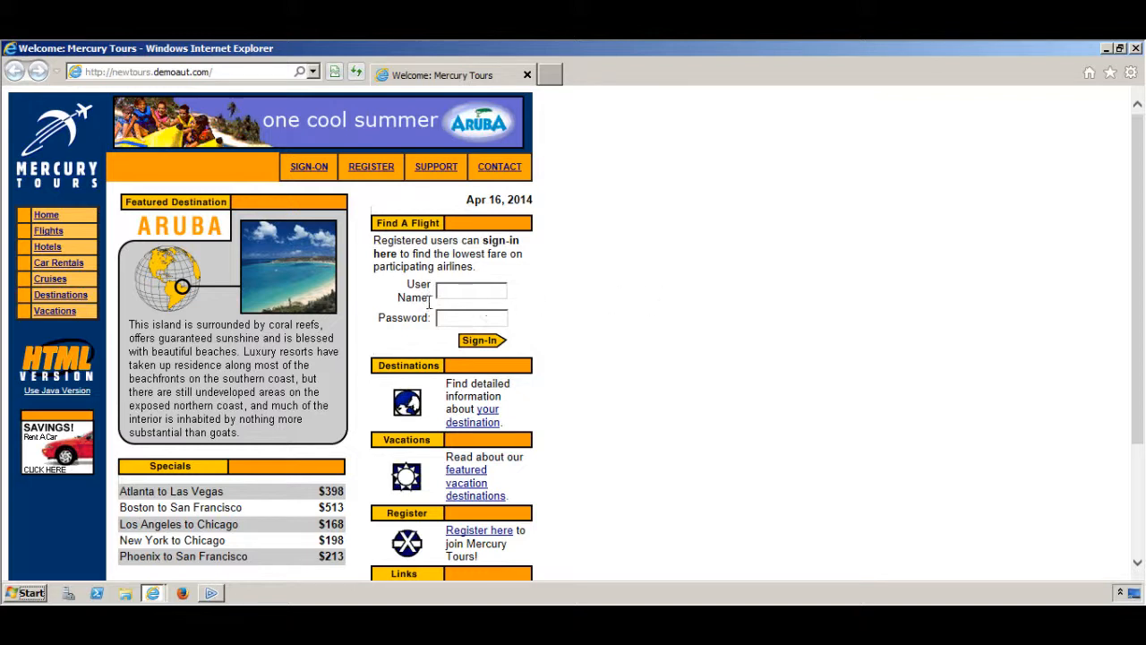
Bring up the Manual Runner and scroll through run Run_4-16_18-31-21's details
{"action": "left_click", "coordinate": [215, 594]}
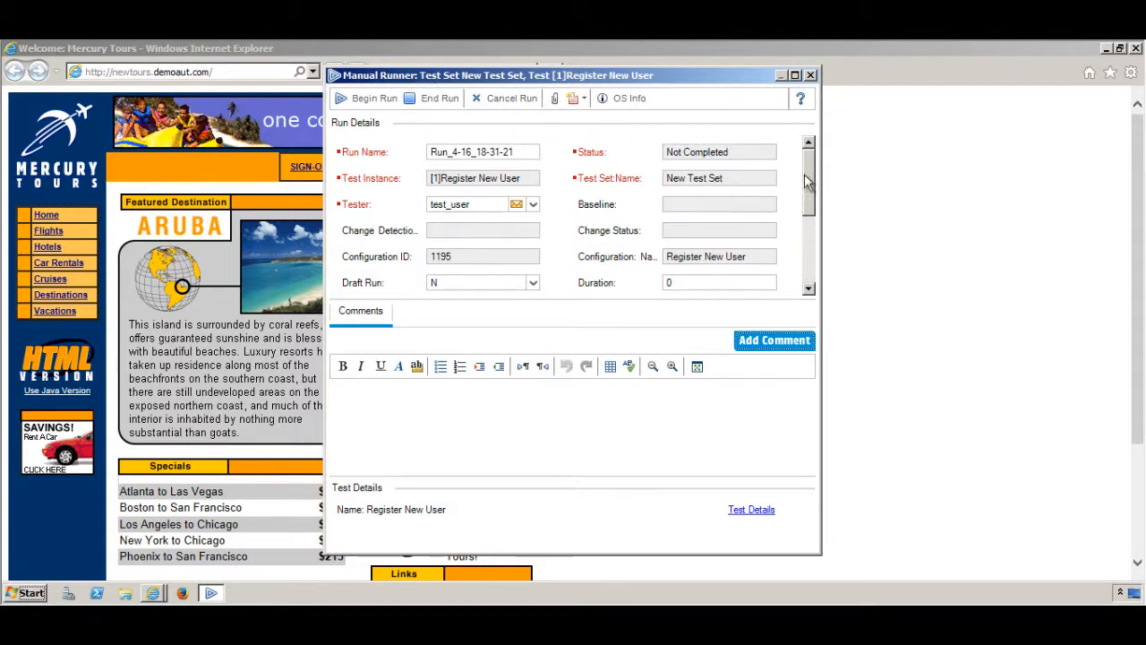
{"action": "left_click_drag", "start_coordinate": [813, 188], "coordinate": [817, 244]}
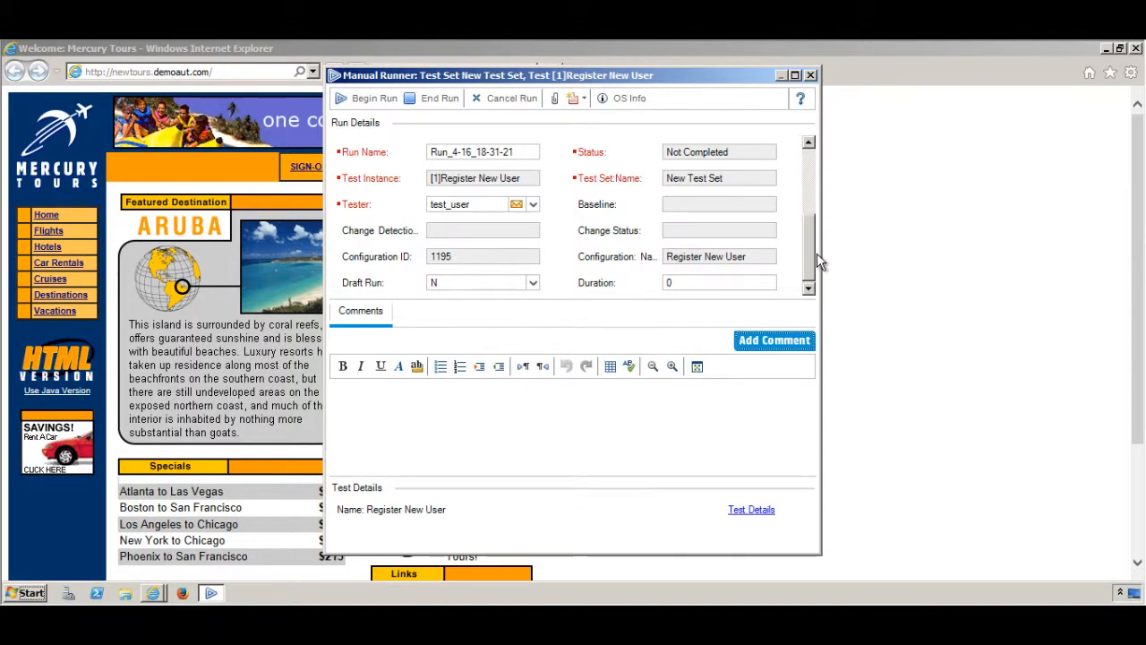
{"action": "left_click_drag", "start_coordinate": [817, 259], "coordinate": [814, 185]}
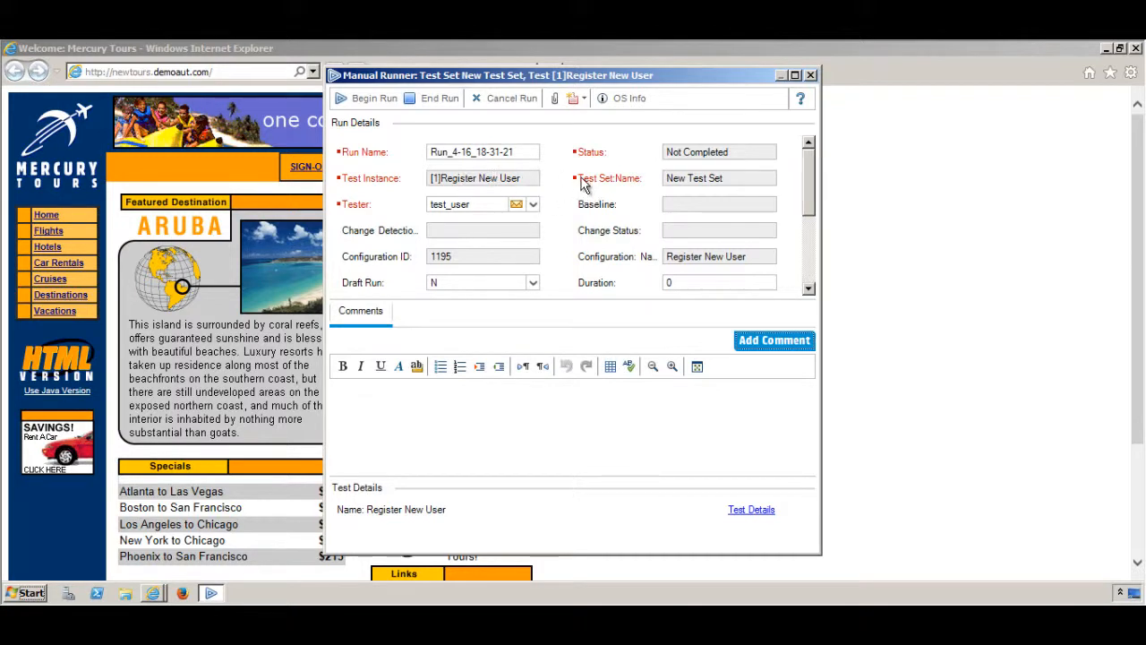
{"action": "left_click_drag", "start_coordinate": [813, 203], "coordinate": [811, 166]}
{"action": "left_click", "coordinate": [810, 270]}
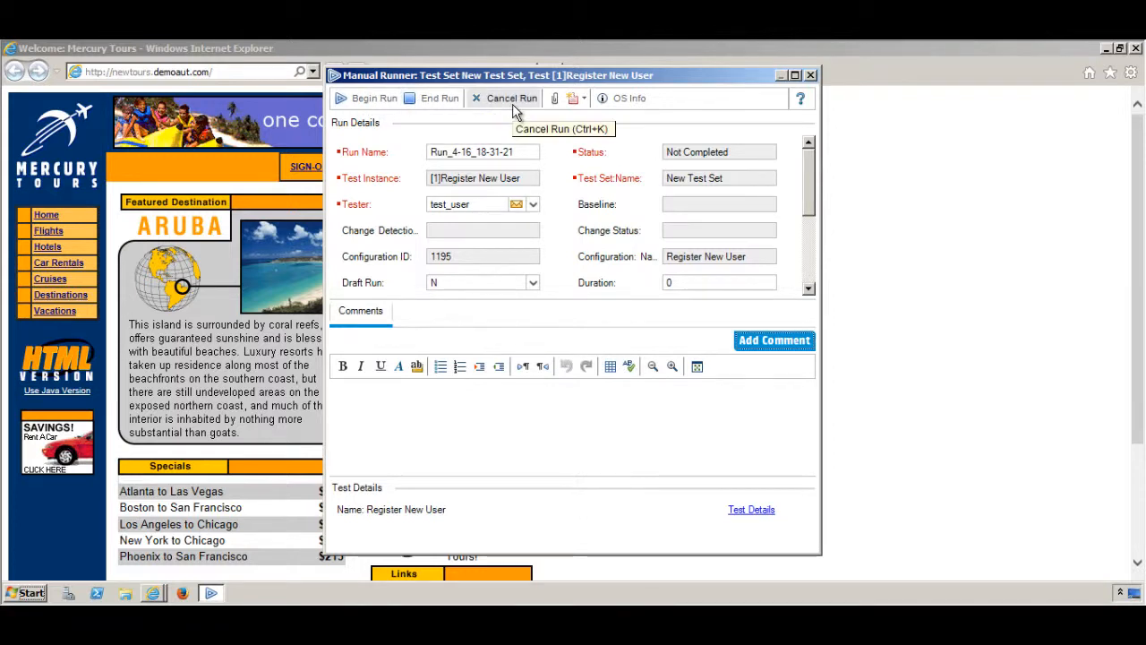
Begin the Register New User run, accepting the default test run parameters
{"action": "left_click", "coordinate": [372, 101]}
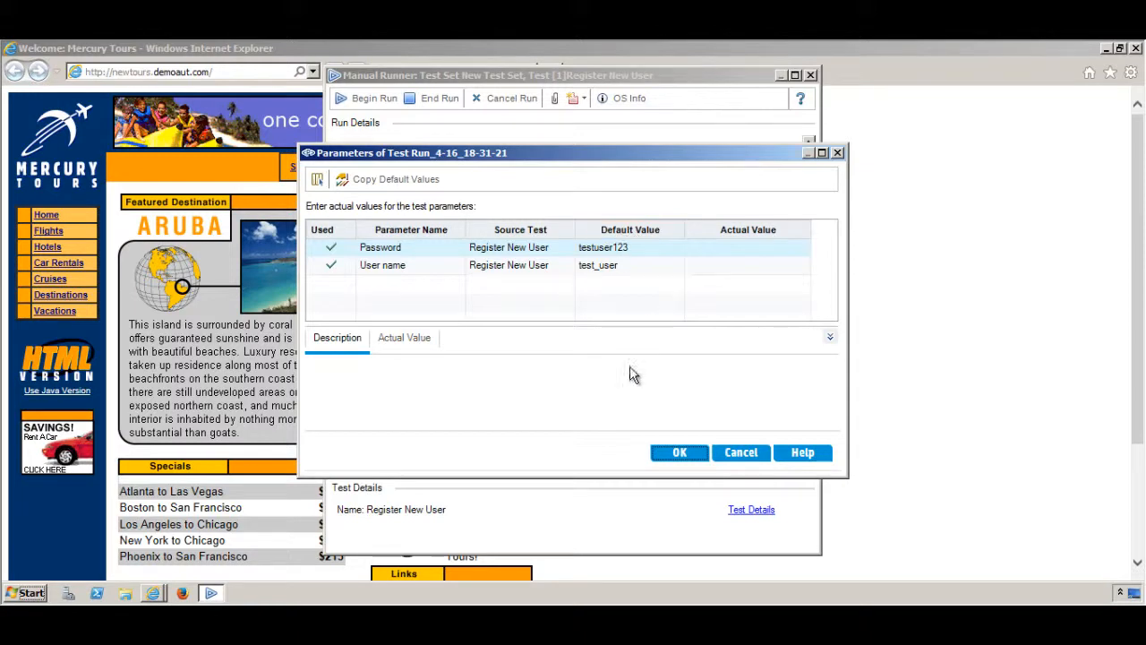
{"action": "left_click", "coordinate": [688, 452]}
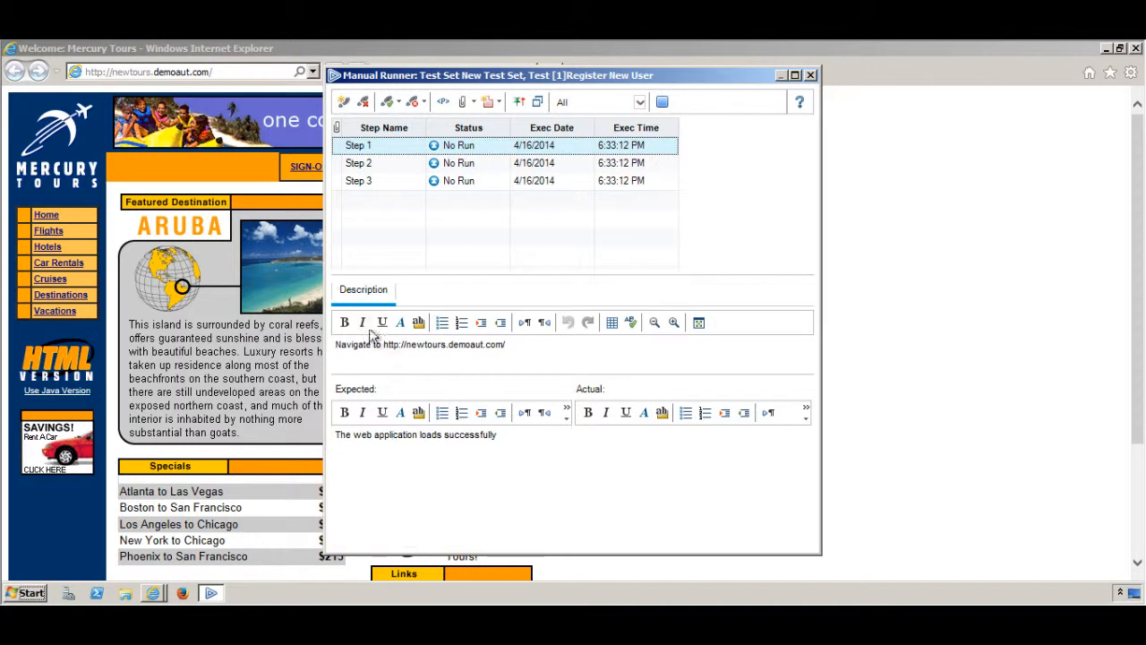
Reload newtours.demoaut.com in the browser, then select Step 1's expected result text in the runner
{"action": "left_click", "coordinate": [314, 72]}
{"action": "left_click", "coordinate": [234, 90]}
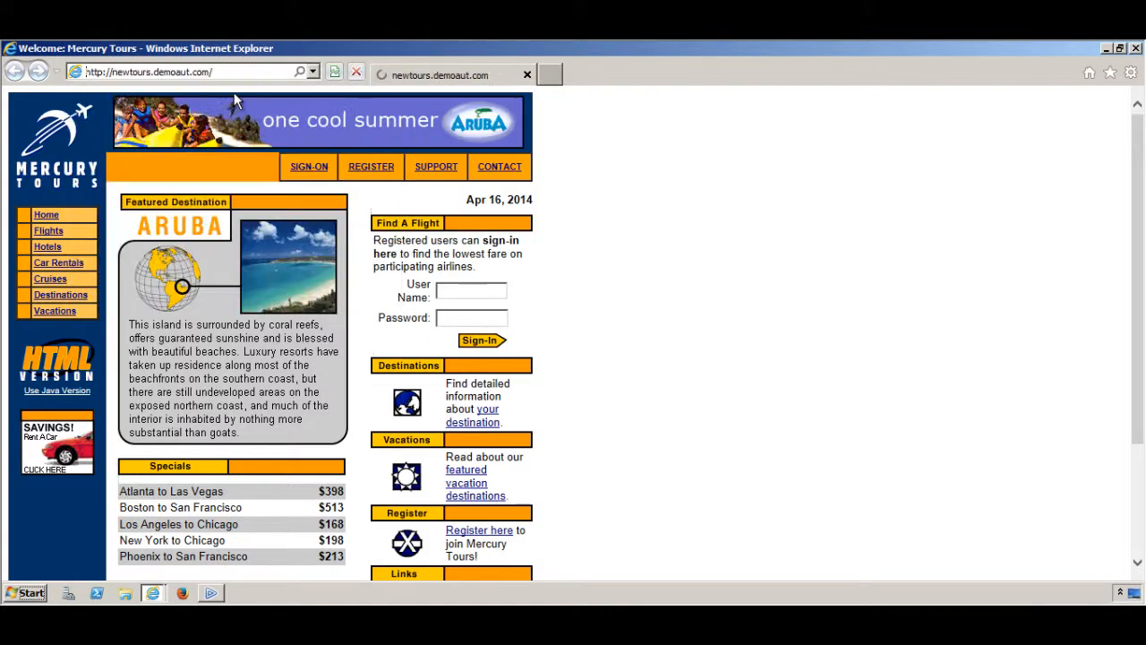
{"action": "left_click", "coordinate": [212, 593]}
{"action": "left_click", "coordinate": [512, 449]}
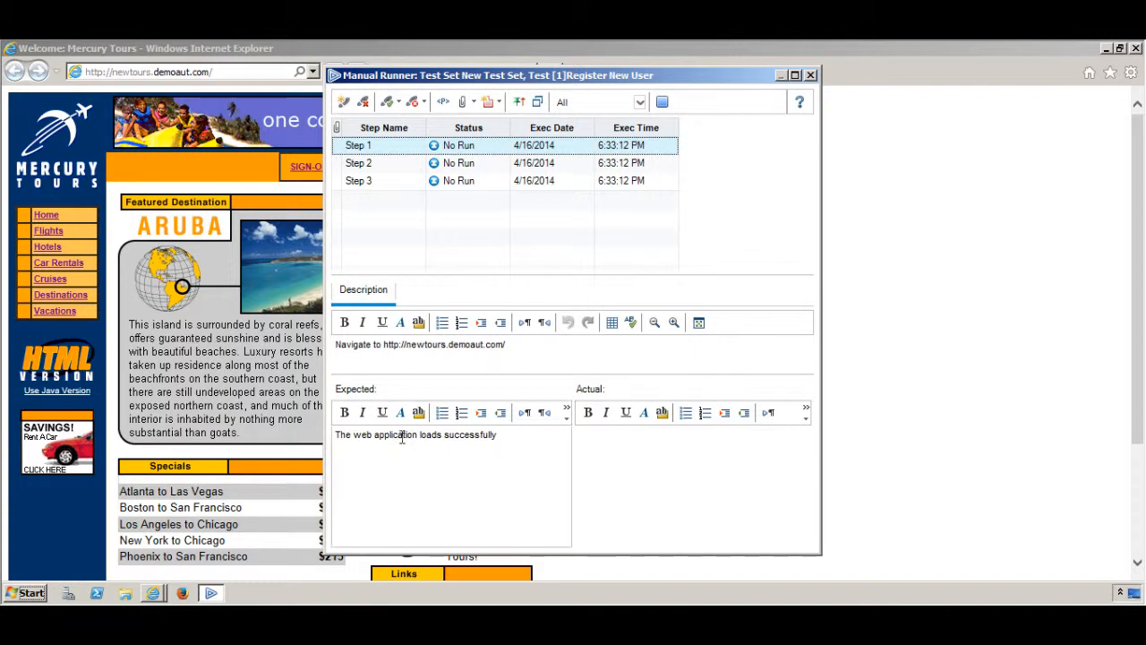
{"action": "left_click", "coordinate": [506, 436]}
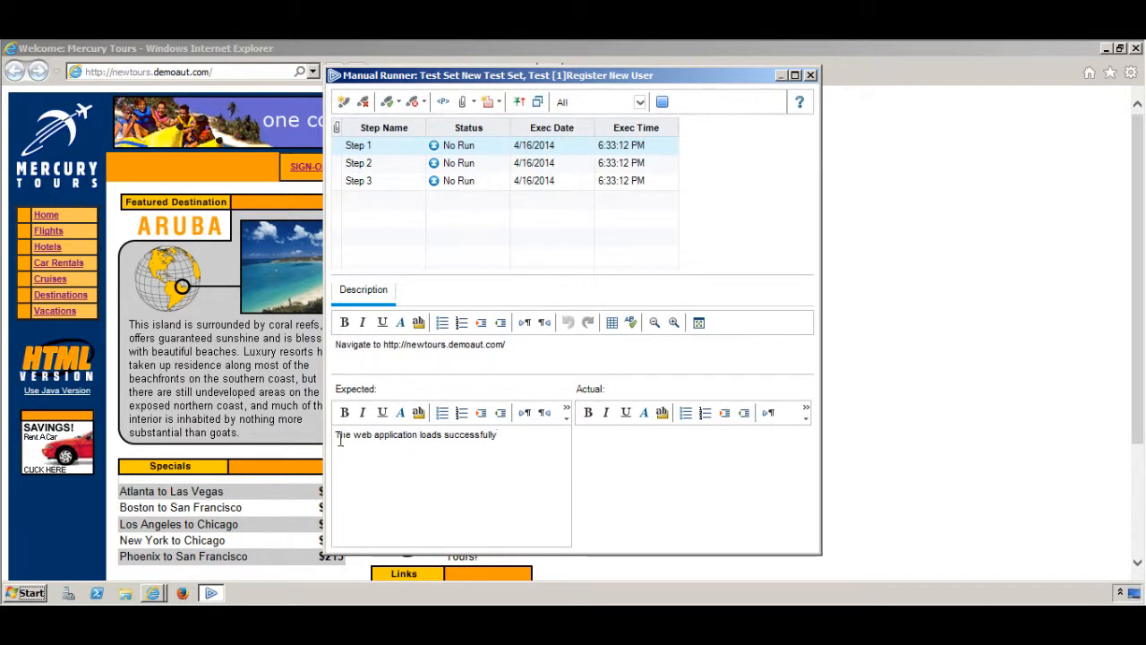
{"action": "left_click_drag", "start_coordinate": [337, 434], "coordinate": [529, 448]}
{"action": "key", "text": "ctrl+c"}
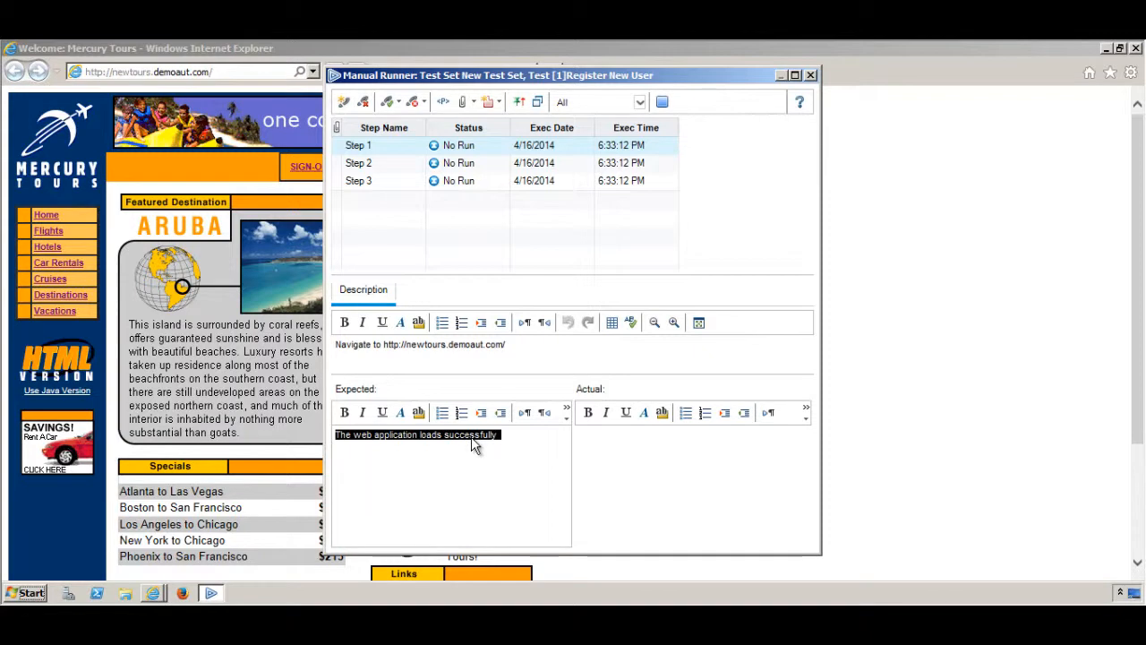
Paste 'The web application loads successfully' into Step 1's Actual field
{"action": "left_click", "coordinate": [614, 455]}
{"action": "key", "text": "ctrl+v"}
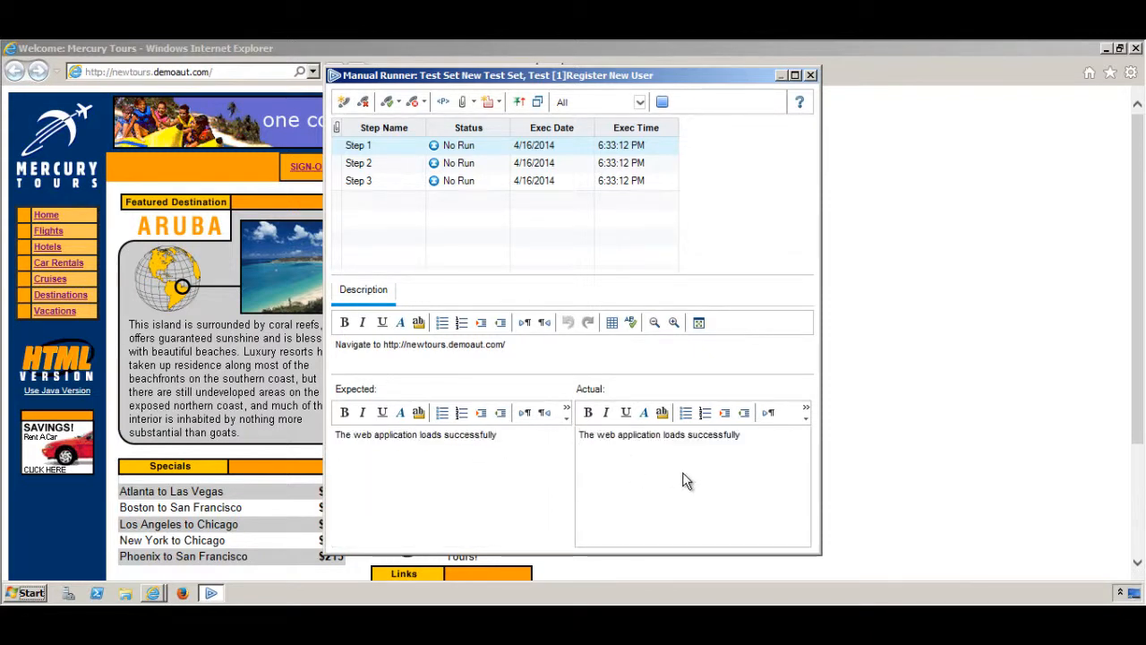
{"action": "left_click", "coordinate": [751, 437]}
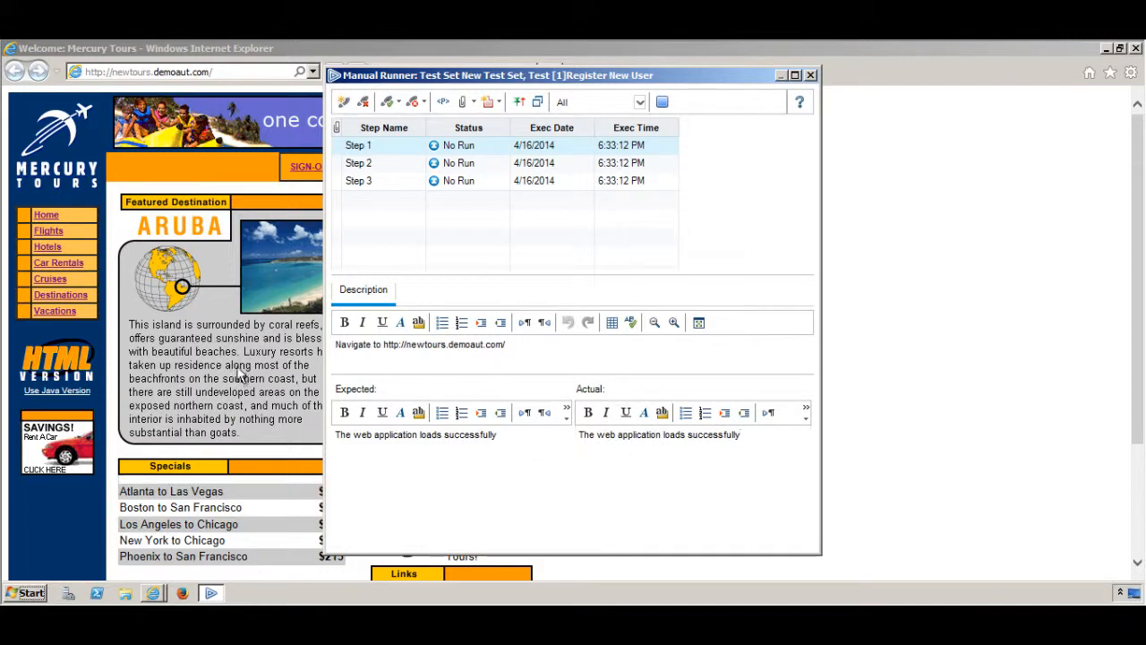
Pass Step 1 (site loads) of Register New User in the Manual Runner
{"action": "left_click", "coordinate": [389, 104]}
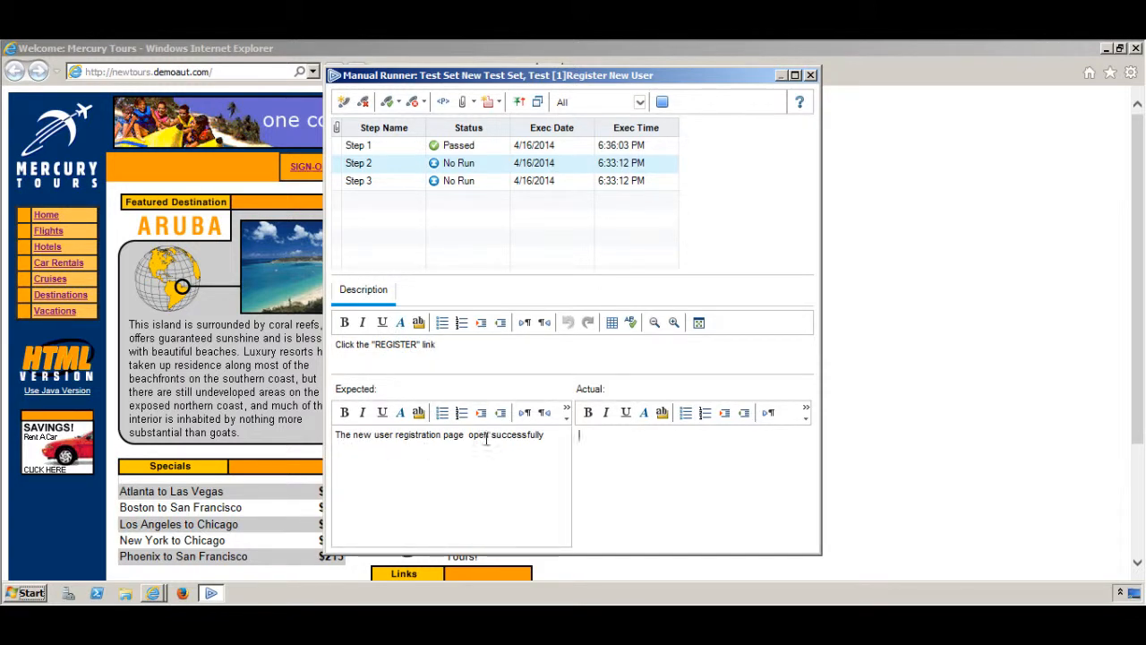
Open the Mercury Tours REGISTER form, scroll to its bottom, and return to the Manual Runner
{"action": "left_click", "coordinate": [863, 376]}
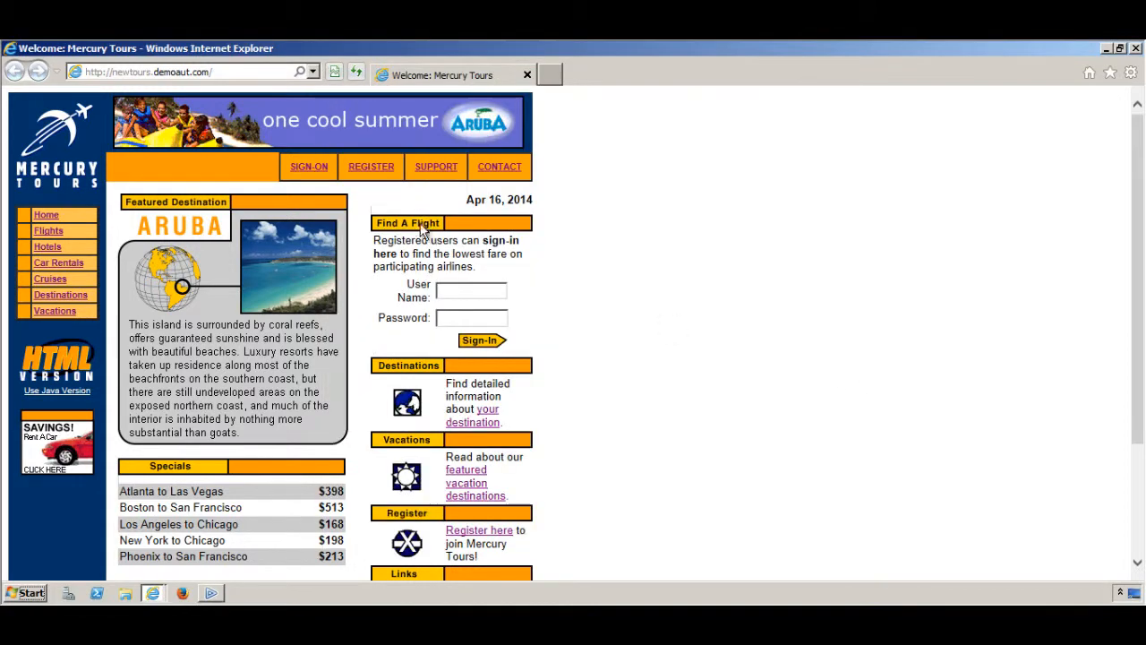
{"action": "left_click", "coordinate": [371, 167]}
{"action": "scroll", "coordinate": [582, 345], "scroll_direction": "down", "scroll_amount": 3}
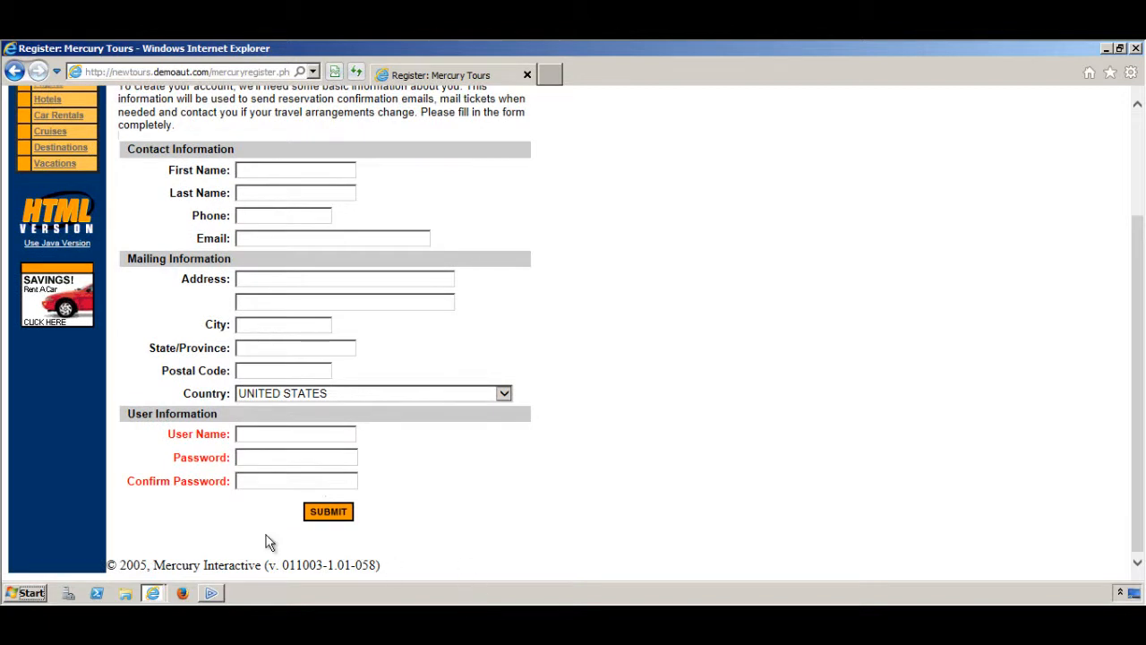
{"action": "left_click", "coordinate": [215, 591]}
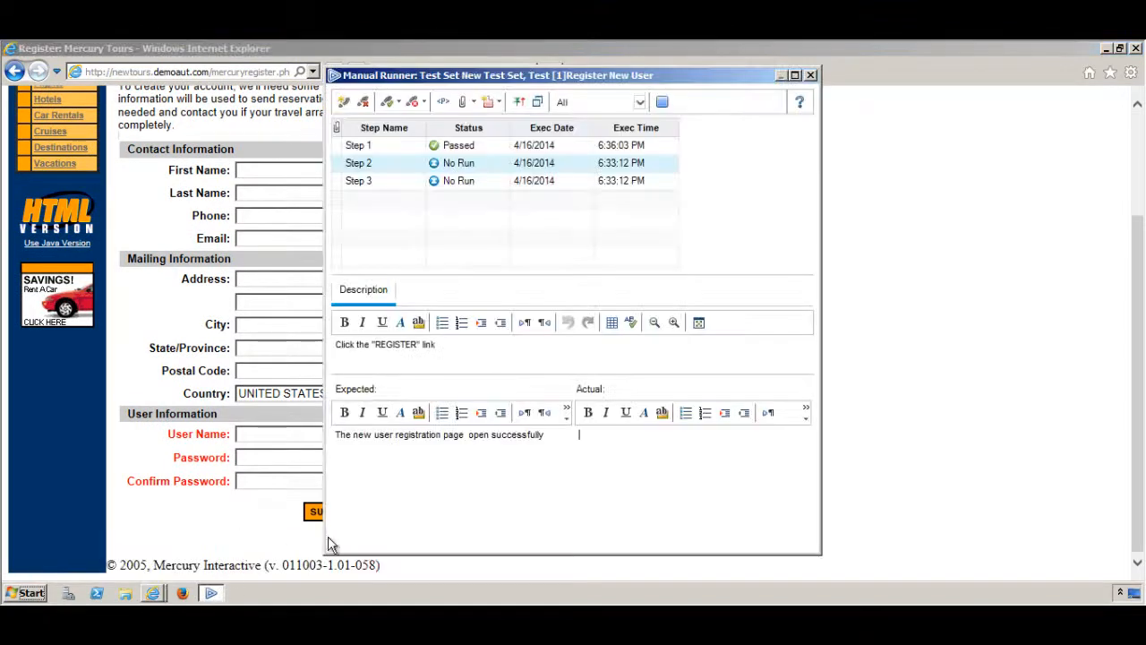
Pass Step 2, copy its expected result into its Actual field, then select Step 3
{"action": "left_click", "coordinate": [394, 105]}
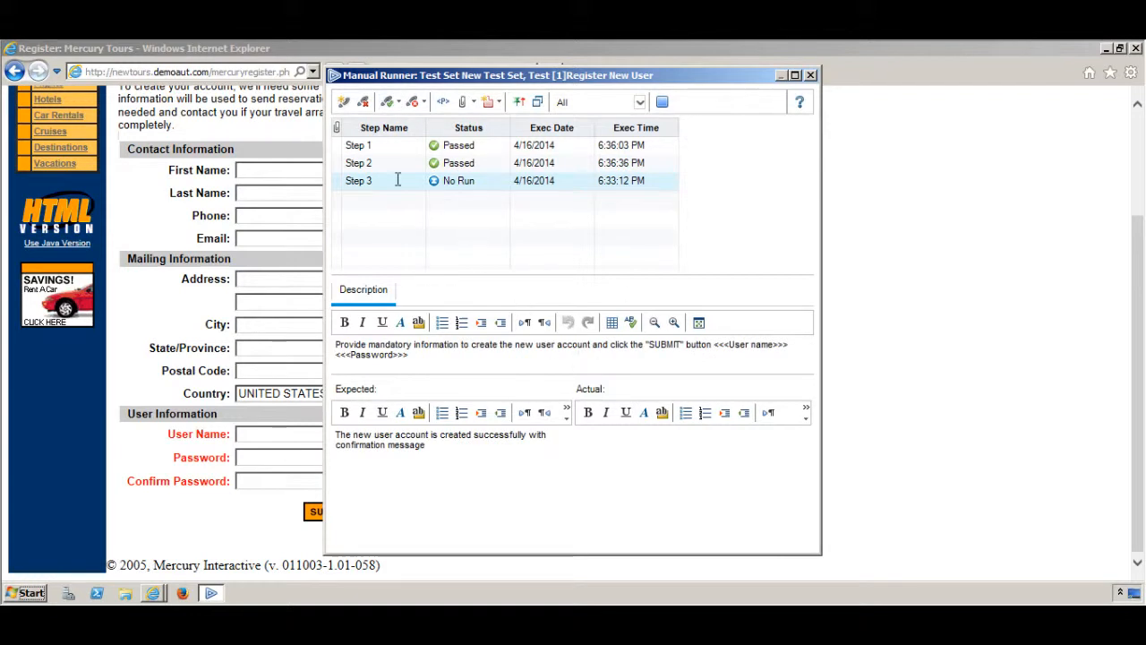
{"action": "left_click", "coordinate": [397, 166]}
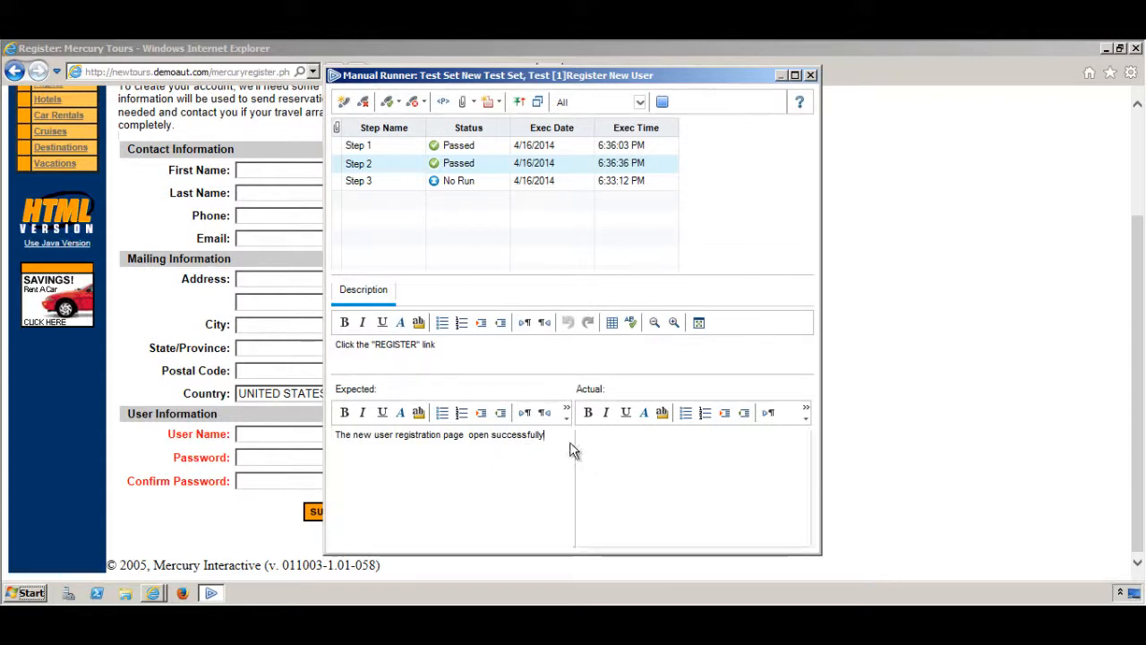
{"action": "left_click_drag", "start_coordinate": [544, 435], "coordinate": [335, 448]}
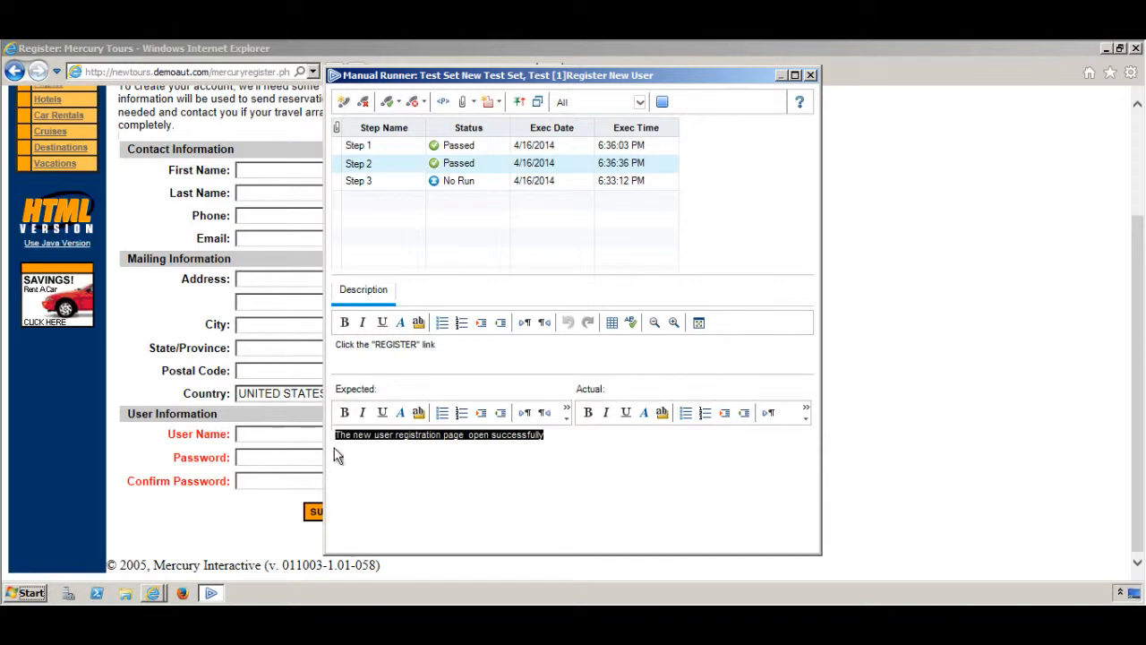
{"action": "right_click", "coordinate": [387, 440]}
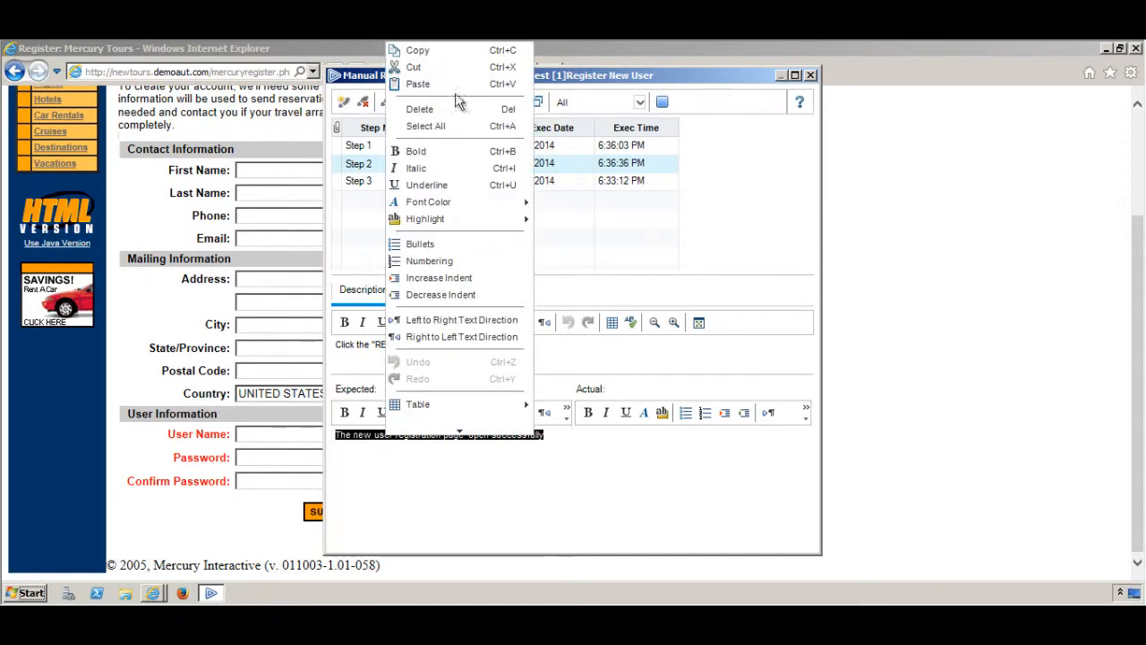
{"action": "left_click", "coordinate": [450, 59]}
{"action": "left_click", "coordinate": [637, 452]}
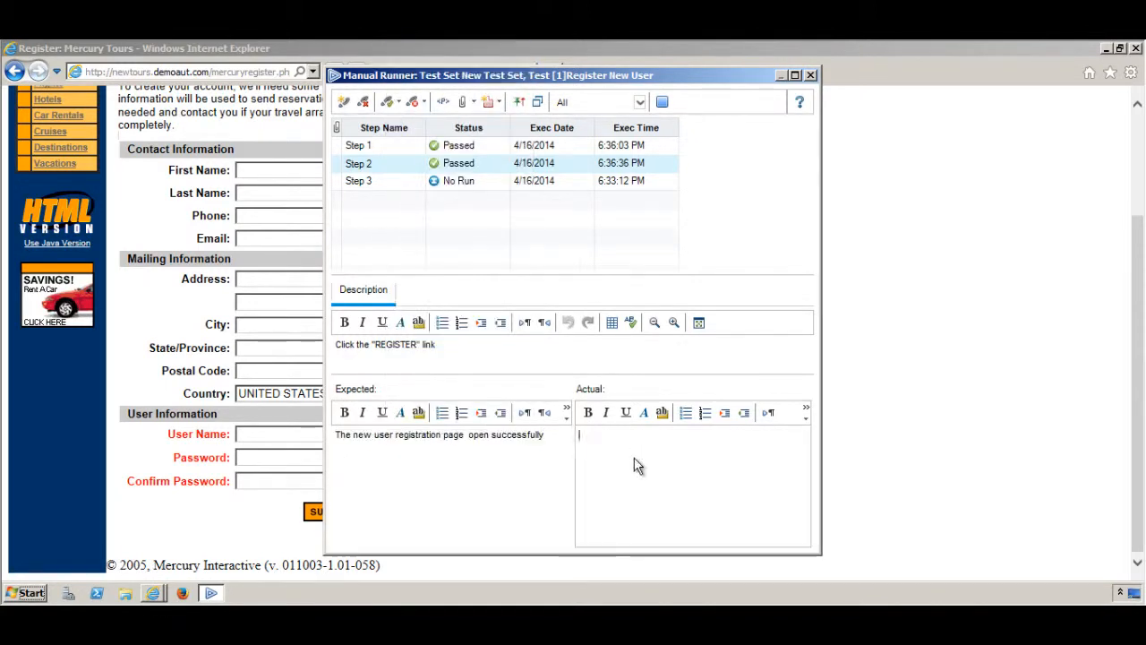
{"action": "right_click", "coordinate": [637, 458]}
{"action": "left_click", "coordinate": [707, 85]}
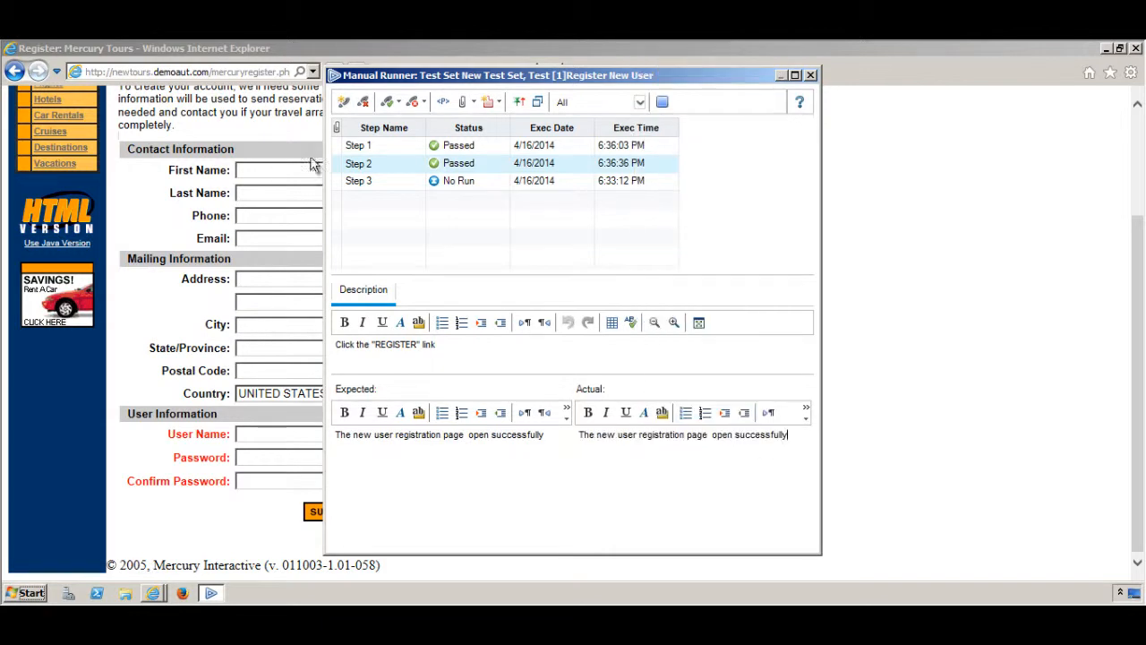
{"action": "left_click", "coordinate": [417, 189]}
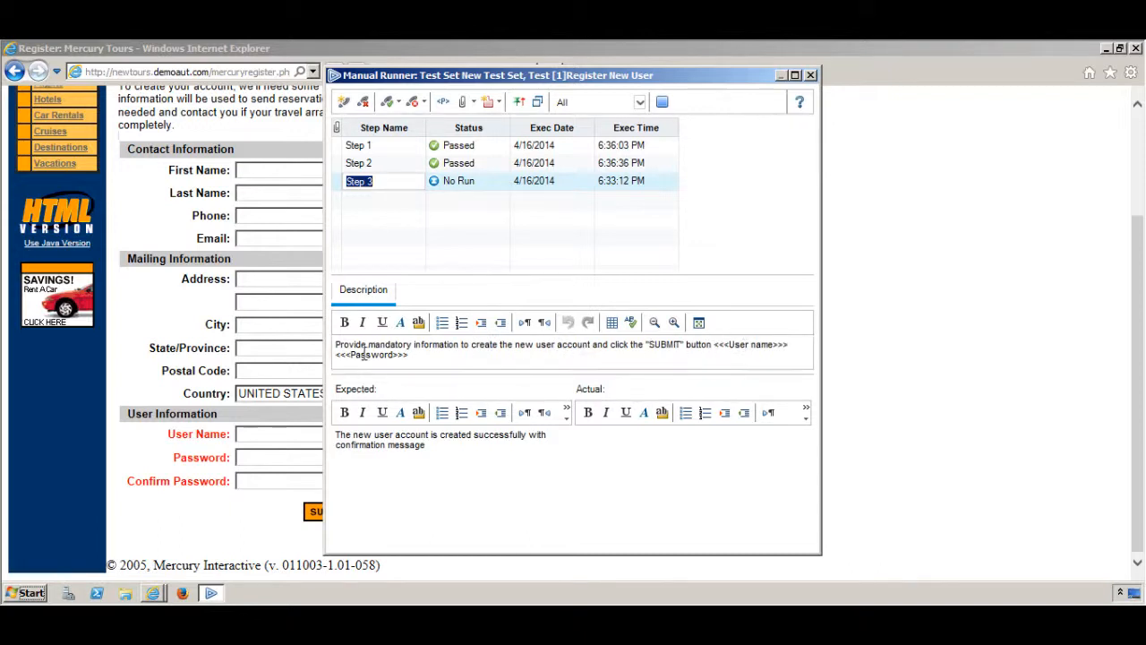
Enter the new account's user name, password and password confirmation on the Mercury Tours Register form, and submit it
{"action": "left_click", "coordinate": [269, 434]}
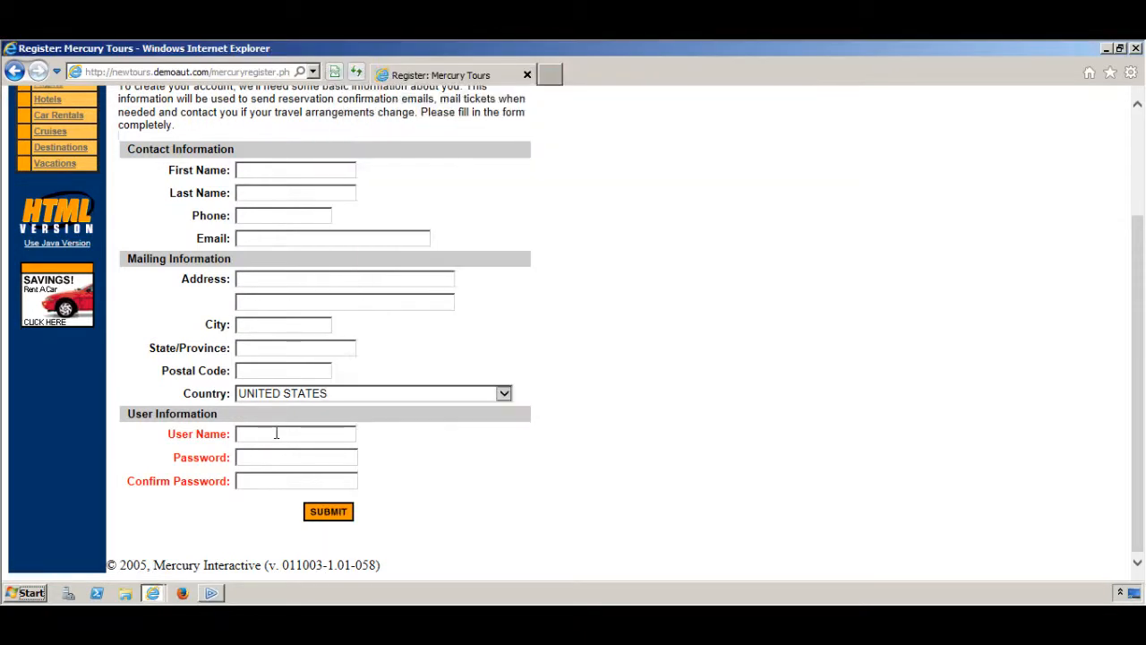
{"action": "type", "text": "test_user"}
{"action": "left_click", "coordinate": [304, 458]}
{"action": "type", "text": "testuser123"}
{"action": "left_click", "coordinate": [287, 486]}
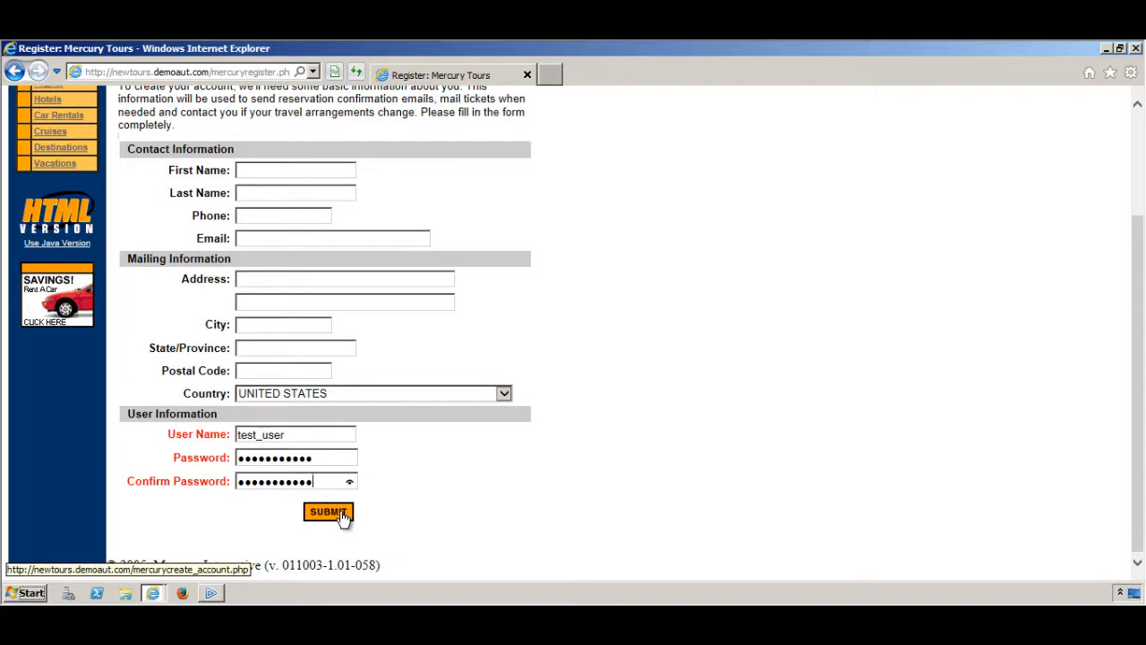
{"action": "left_click", "coordinate": [341, 513]}
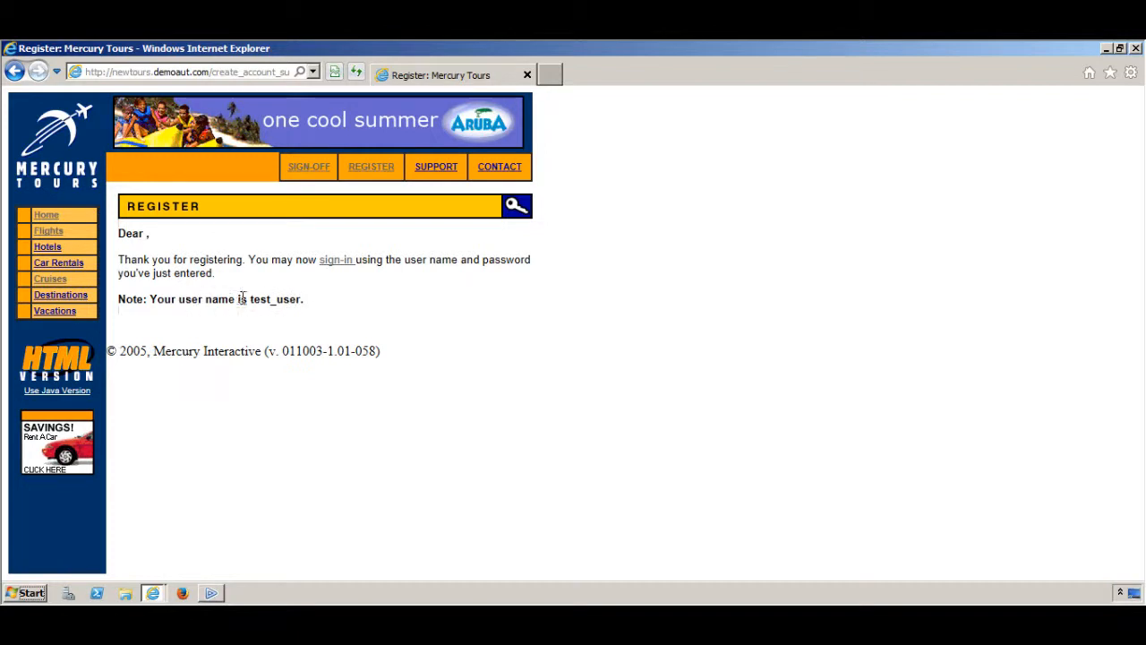
Paste Step 3's expected result text into its Actual field and mark Step 3 passed
{"action": "left_click", "coordinate": [224, 597]}
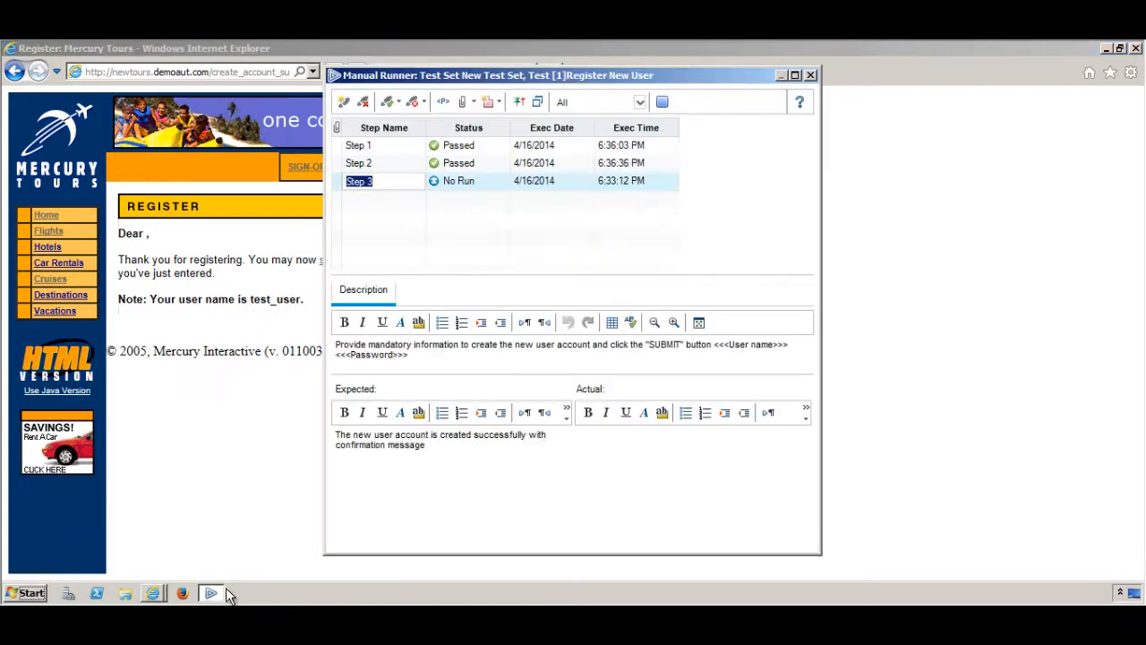
{"action": "left_click", "coordinate": [426, 447]}
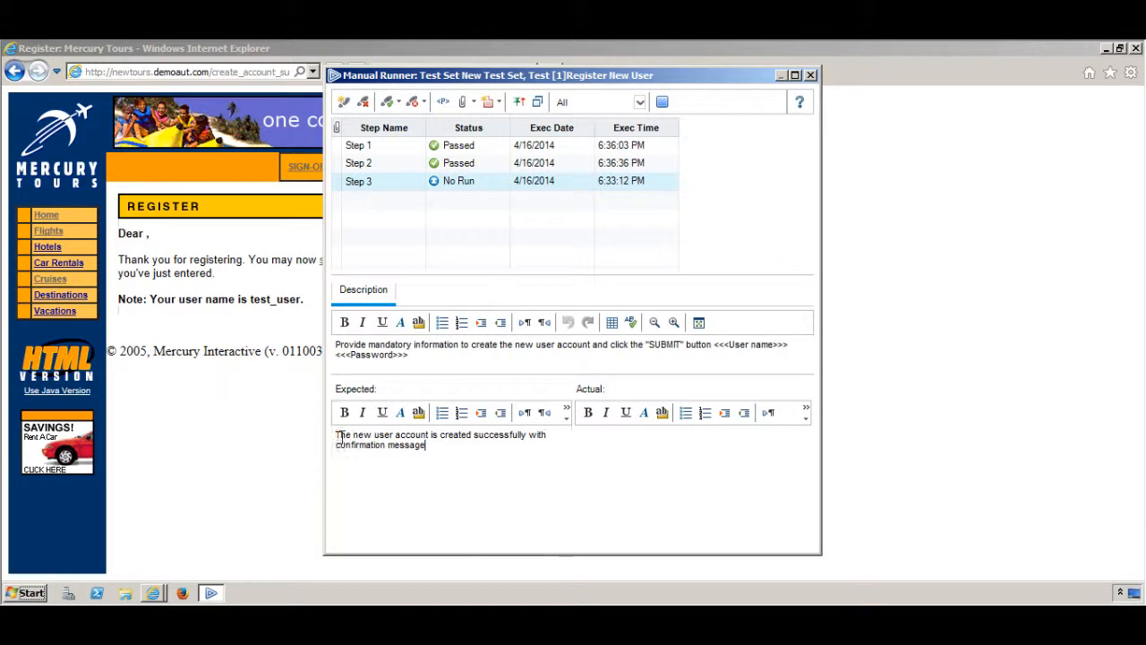
{"action": "left_click_drag", "start_coordinate": [338, 432], "coordinate": [428, 447]}
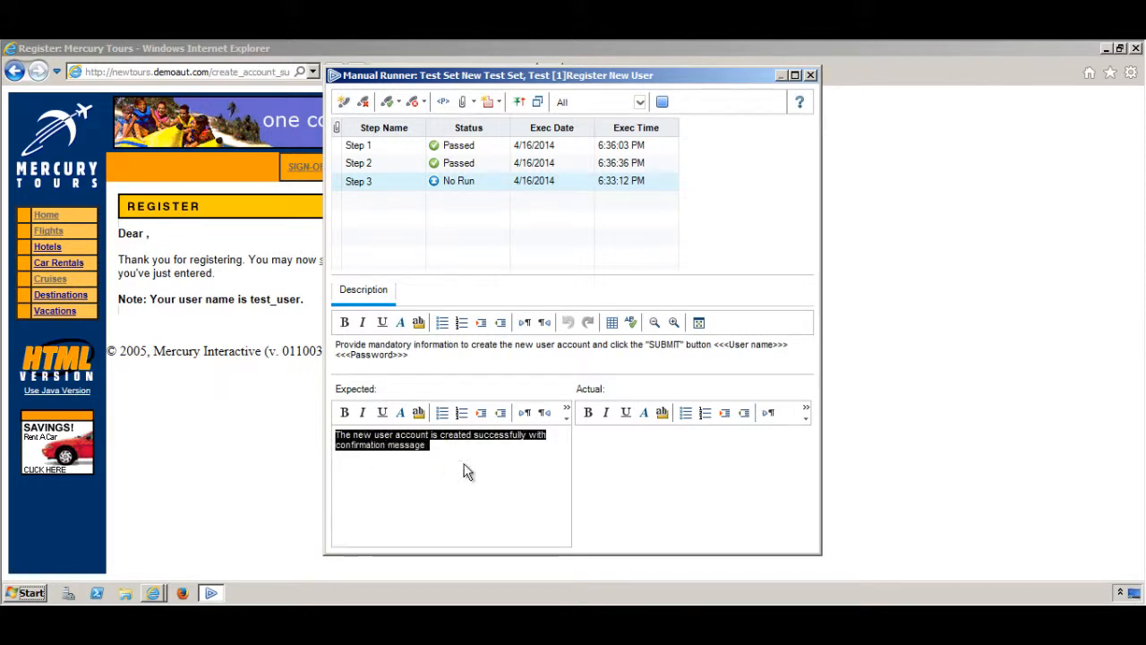
{"action": "left_click", "coordinate": [625, 466]}
{"action": "key", "text": "ctrl+v"}
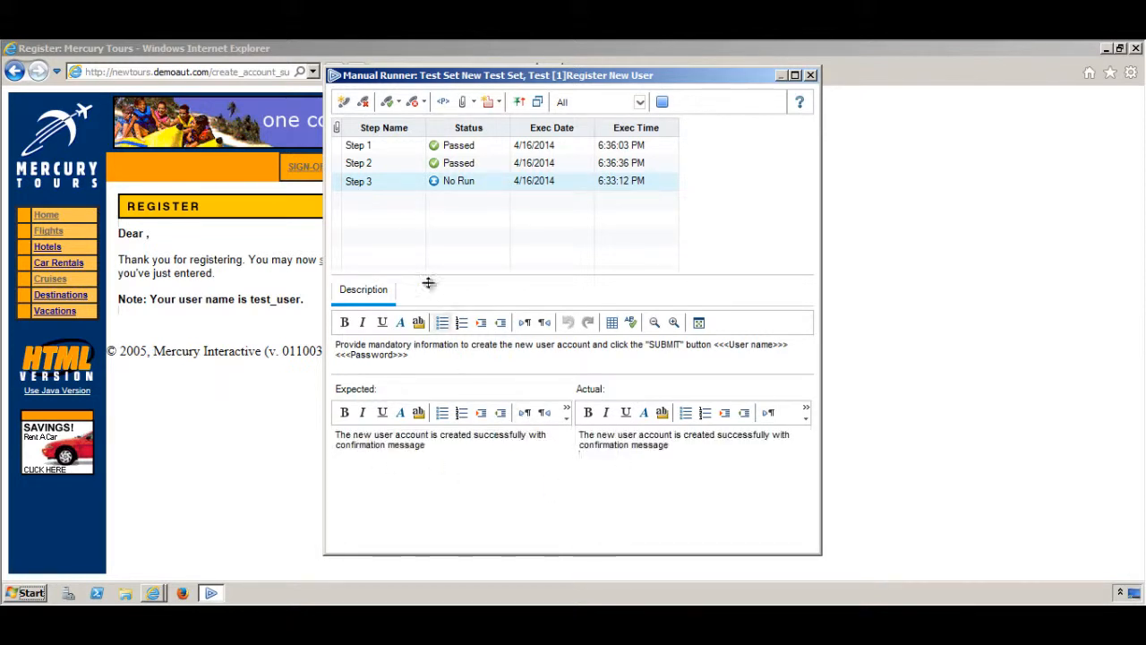
{"action": "left_click", "coordinate": [391, 104]}
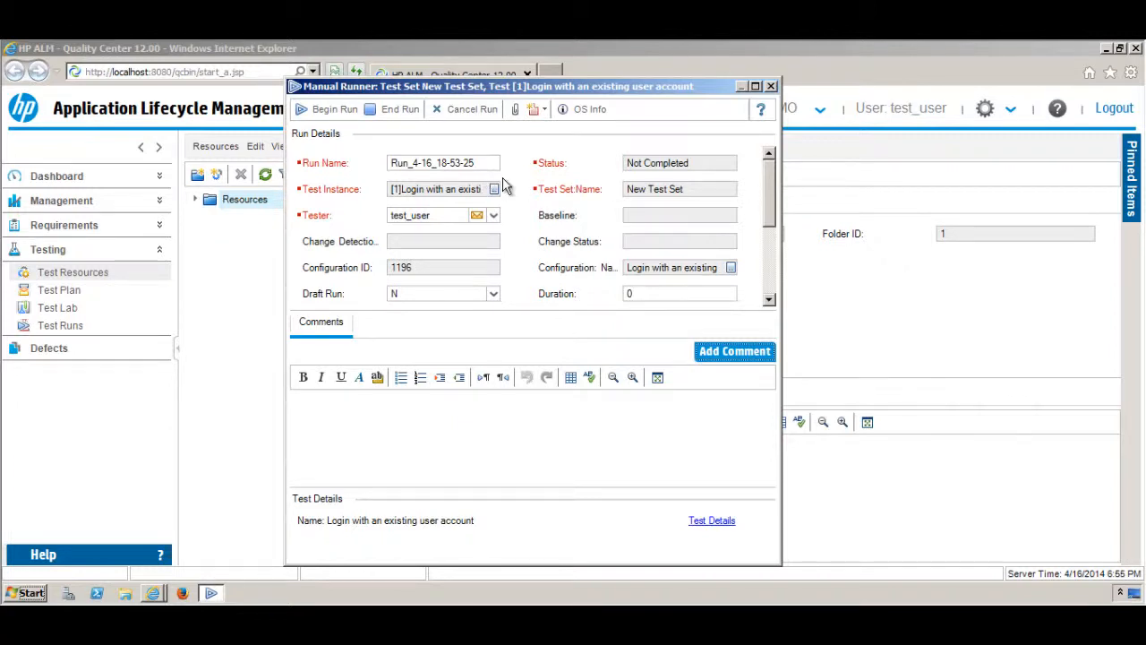
Begin the Login with an existing user account run, listing its three steps as No Run
{"action": "left_click", "coordinate": [770, 257]}
{"action": "left_click", "coordinate": [771, 191]}
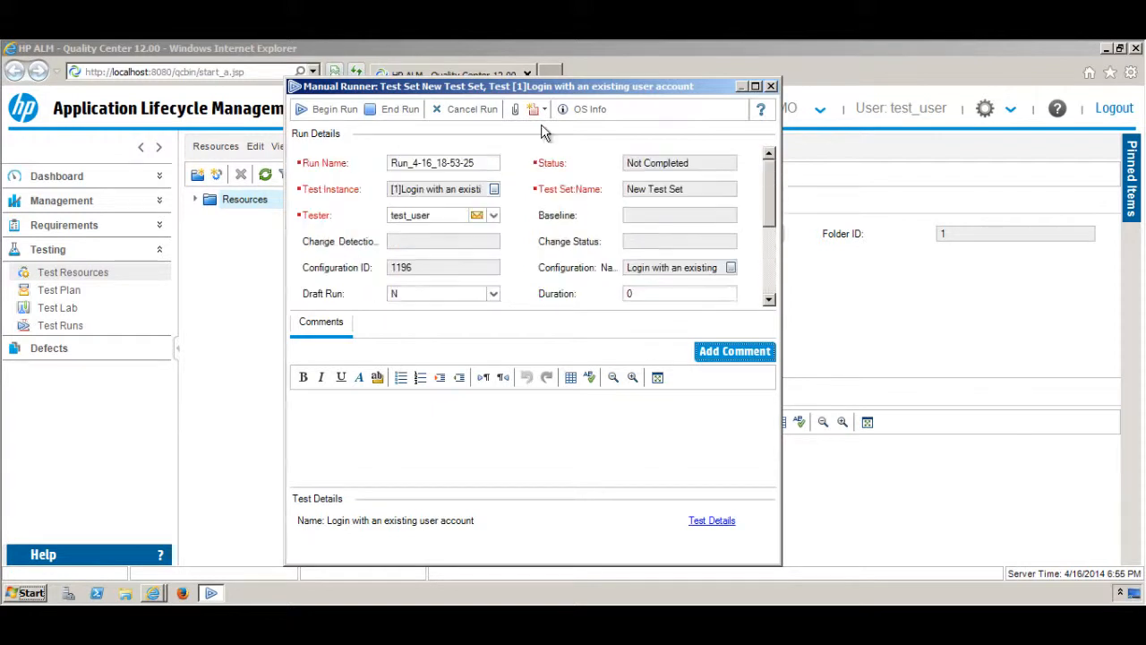
{"action": "left_click", "coordinate": [327, 114]}
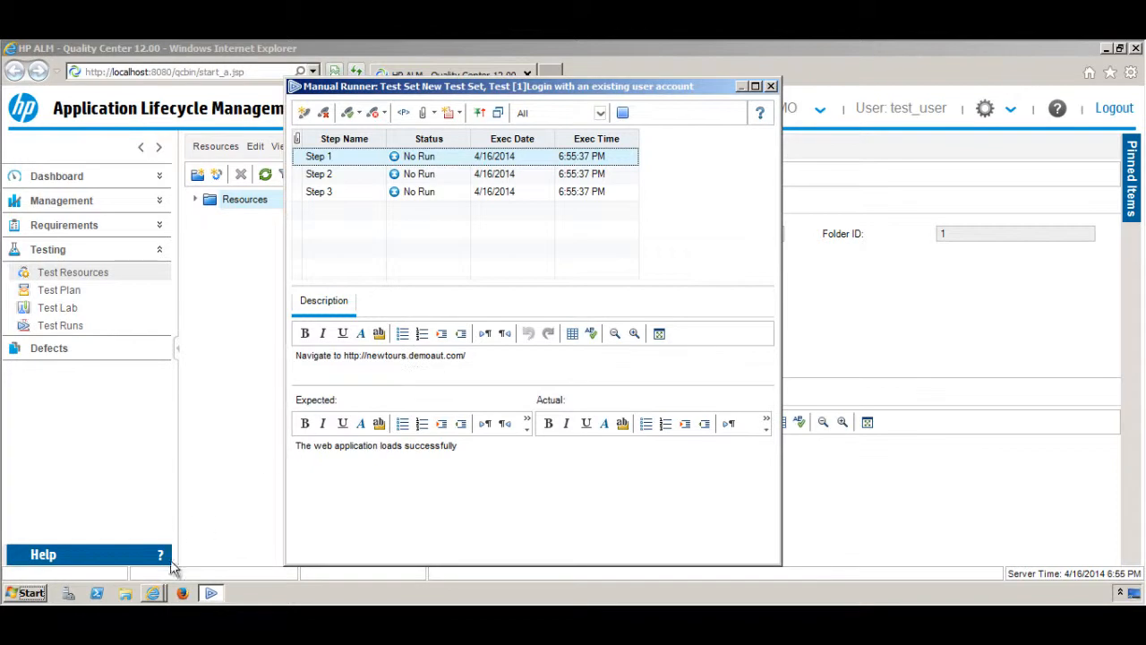
{"action": "left_click", "coordinate": [153, 592]}
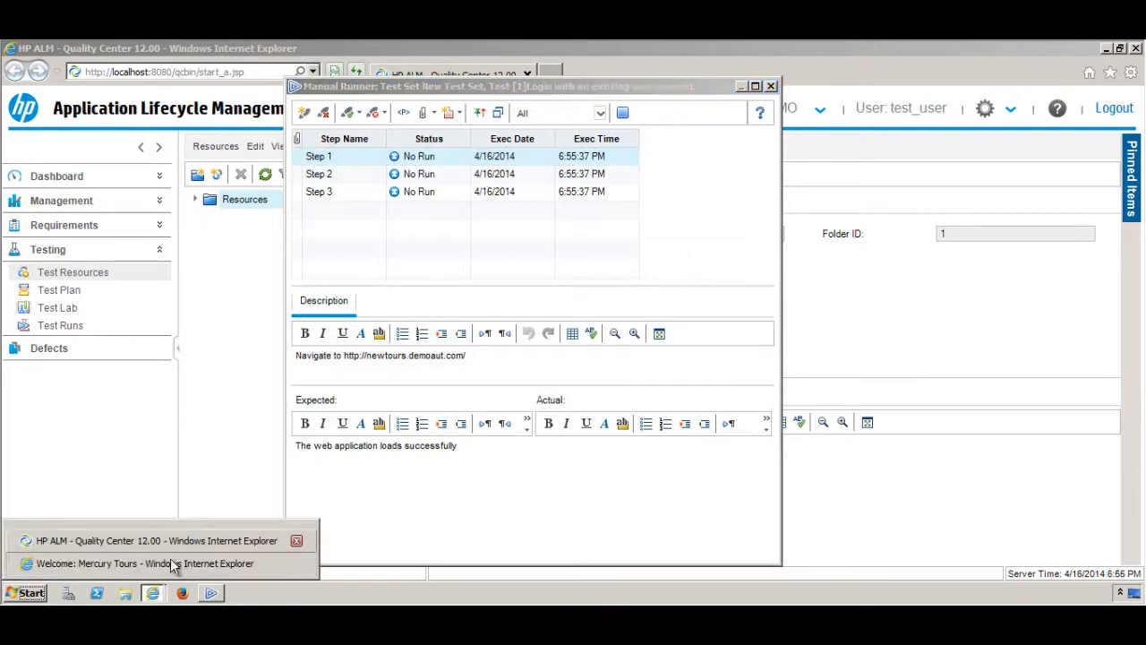
Reload newtours.demoaut.com from the address history in Internet Explorer, then return to Manual Runner
{"action": "left_click", "coordinate": [172, 559]}
{"action": "left_click", "coordinate": [246, 73]}
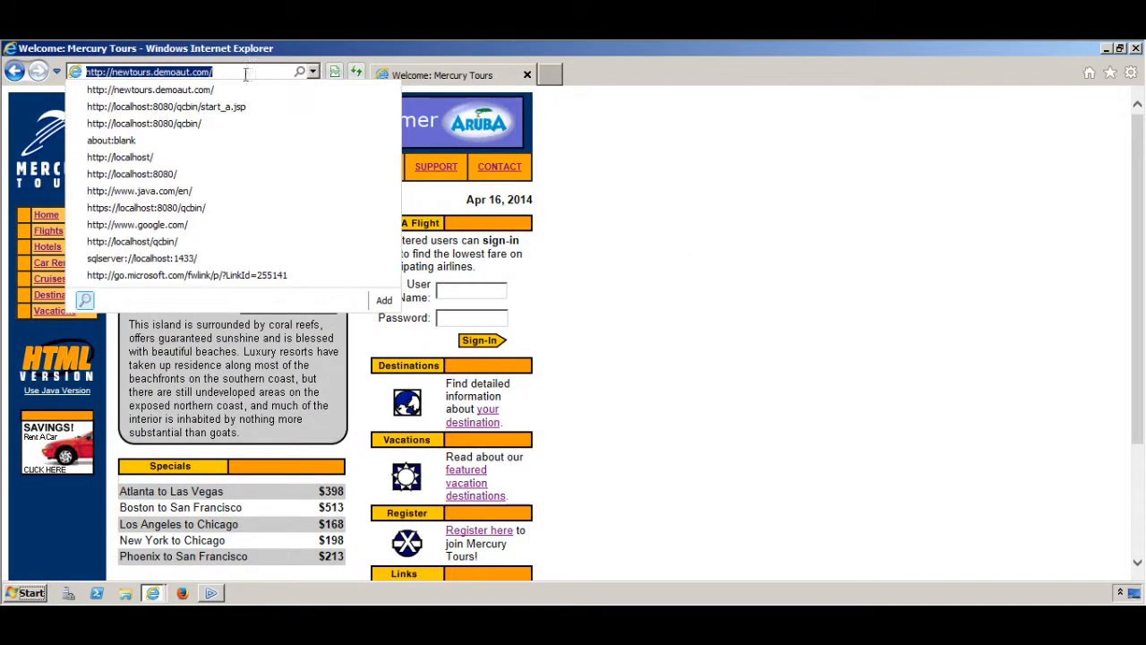
{"action": "left_click", "coordinate": [170, 94]}
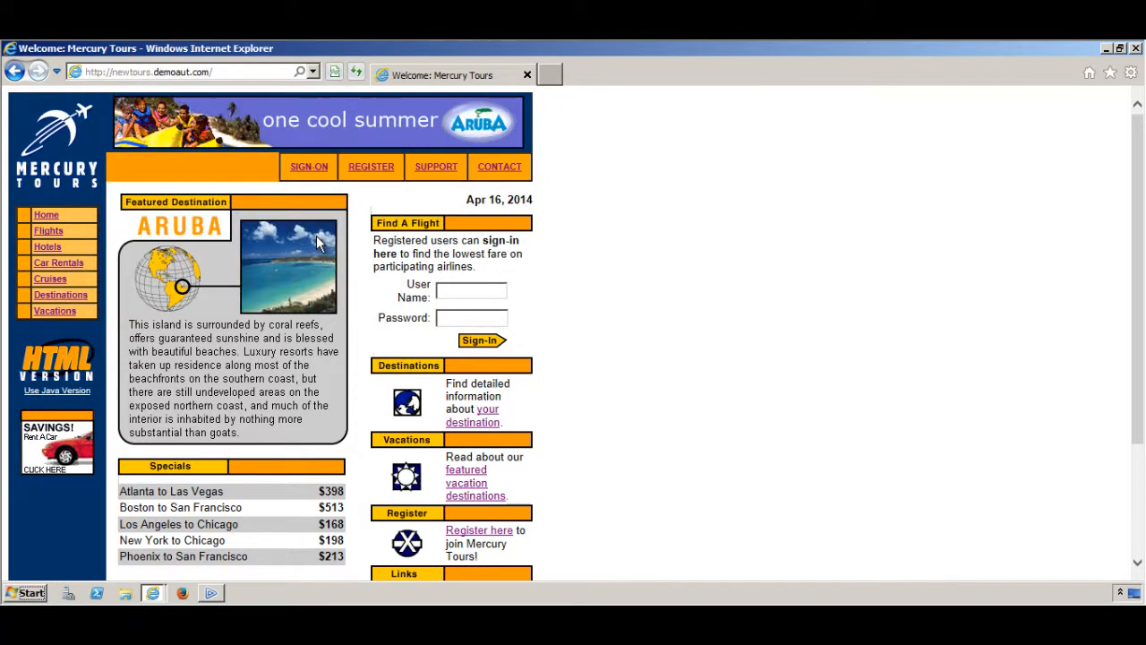
{"action": "left_click", "coordinate": [215, 593]}
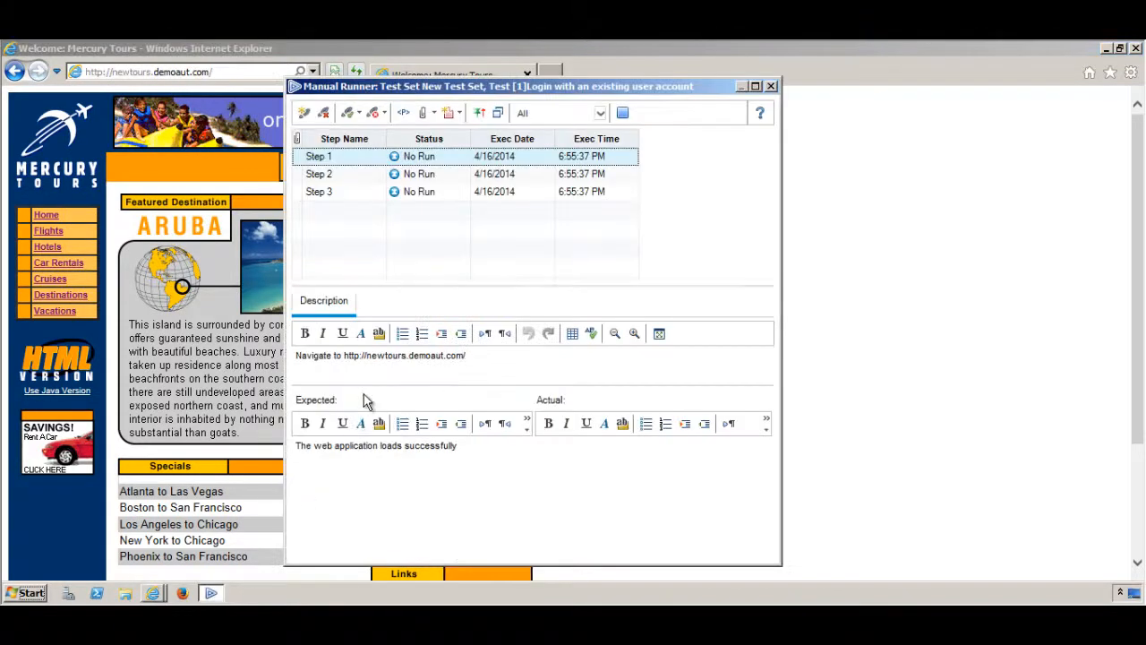
{"action": "left_click", "coordinate": [359, 115]}
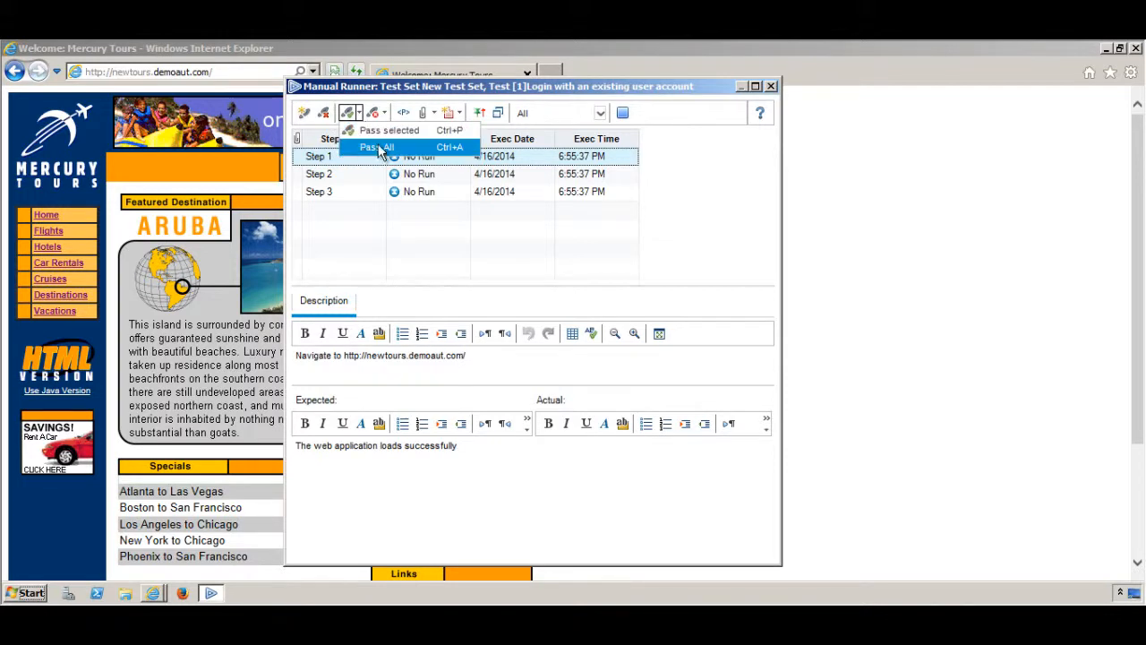
{"action": "left_click", "coordinate": [384, 113]}
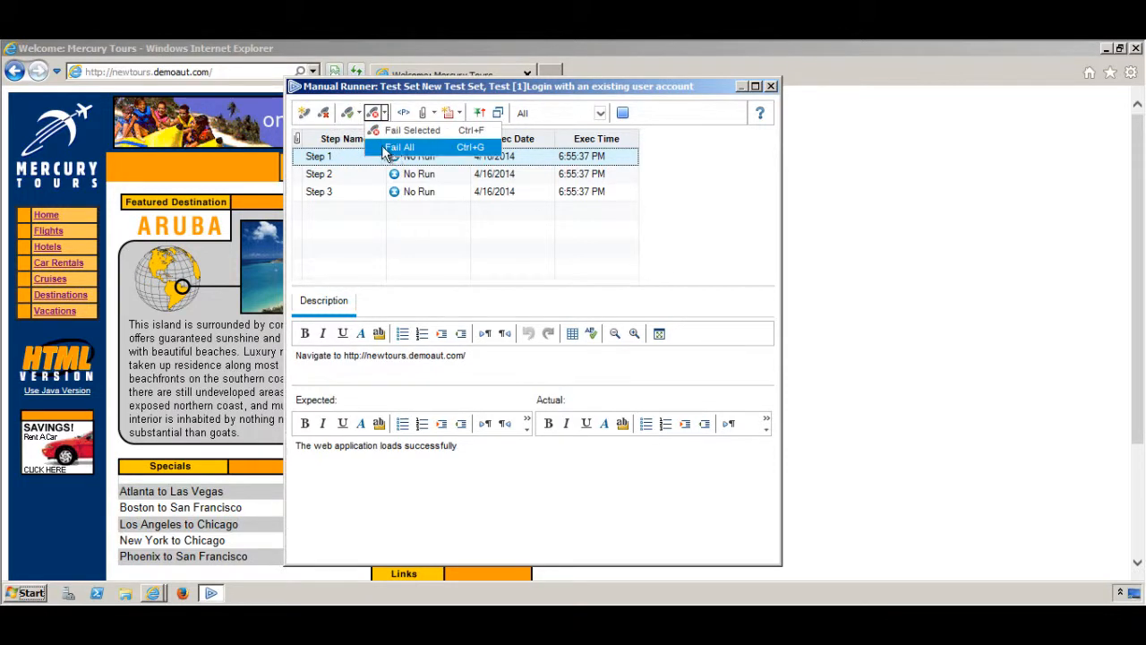
{"action": "mouse_move", "coordinate": [348, 111]}
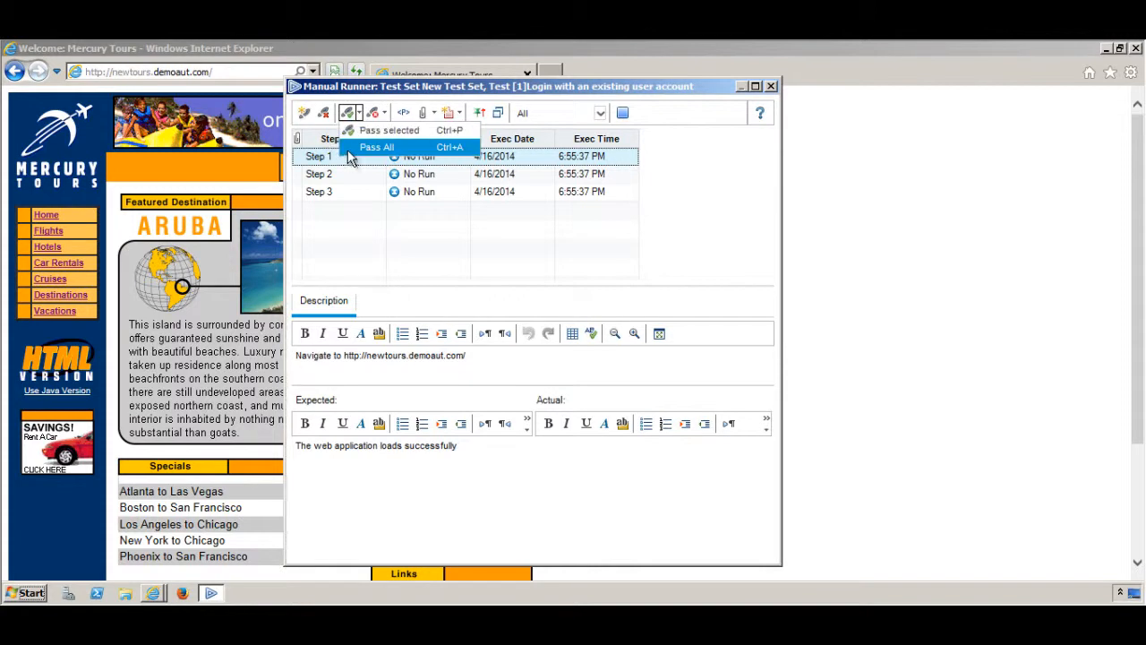
{"action": "left_click", "coordinate": [703, 243]}
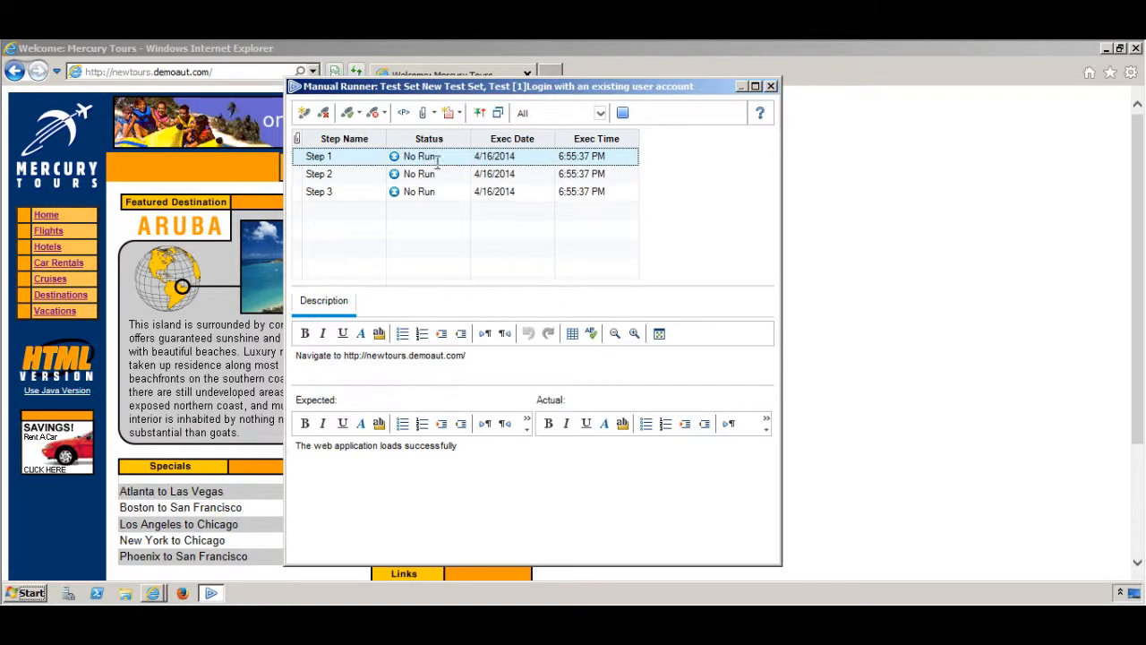
{"action": "left_click", "coordinate": [359, 115]}
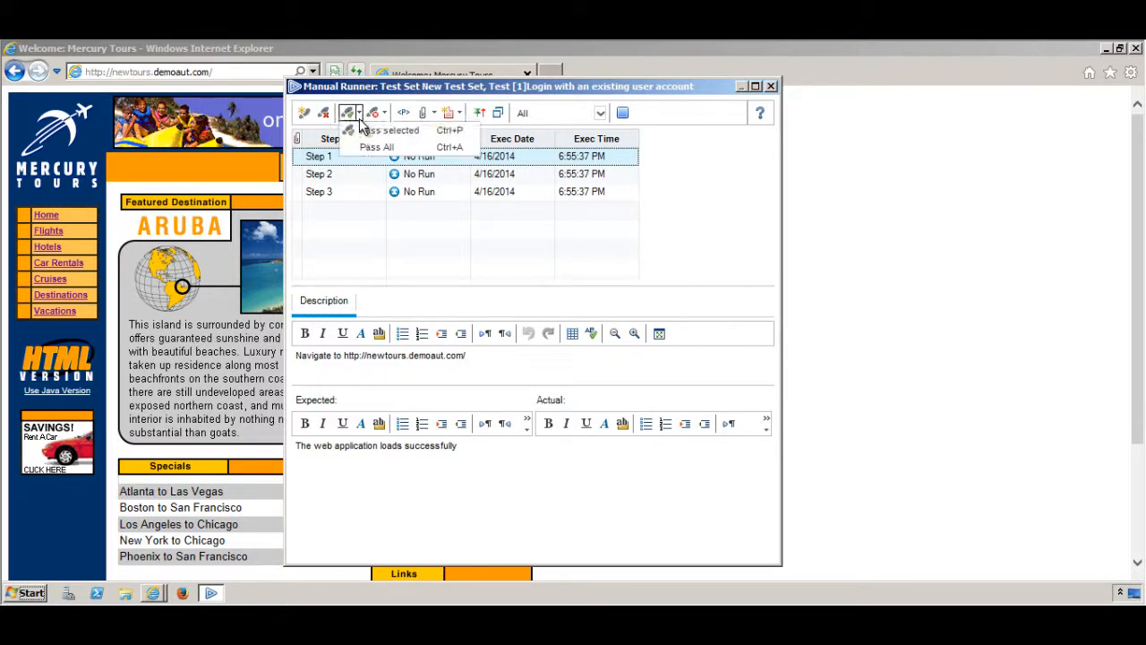
{"action": "left_click", "coordinate": [746, 232]}
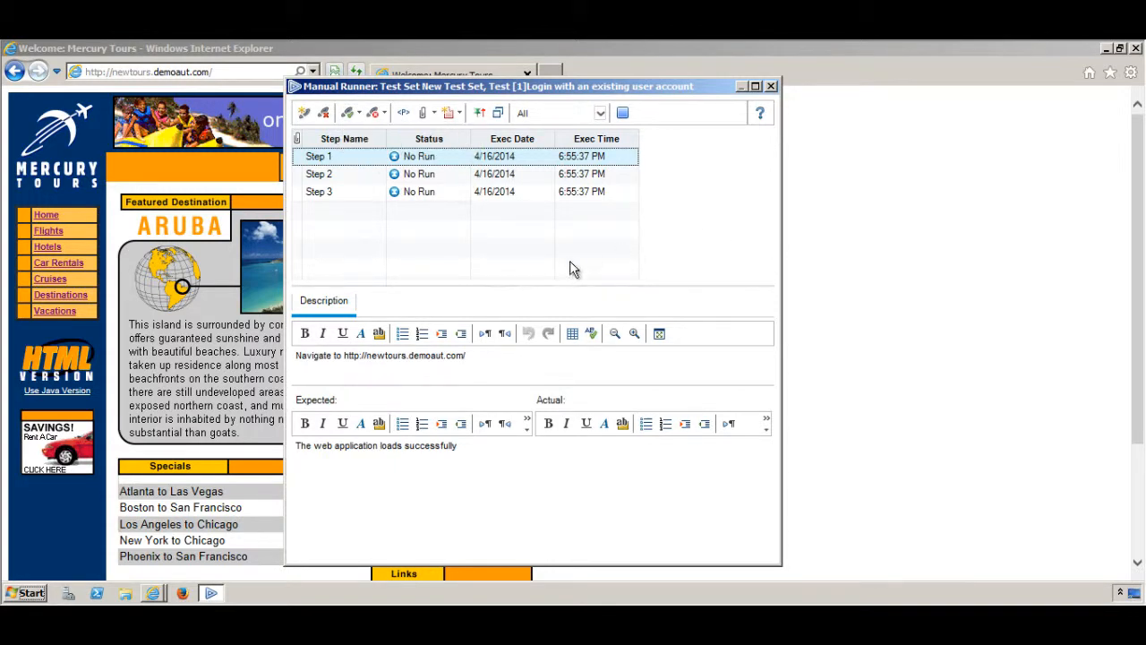
{"action": "left_click", "coordinate": [608, 484]}
{"action": "left_click", "coordinate": [643, 487]}
Pass Steps 1 and 2 of the Login run after opening the Mercury Tours sign-on page
{"action": "left_click", "coordinate": [349, 115]}
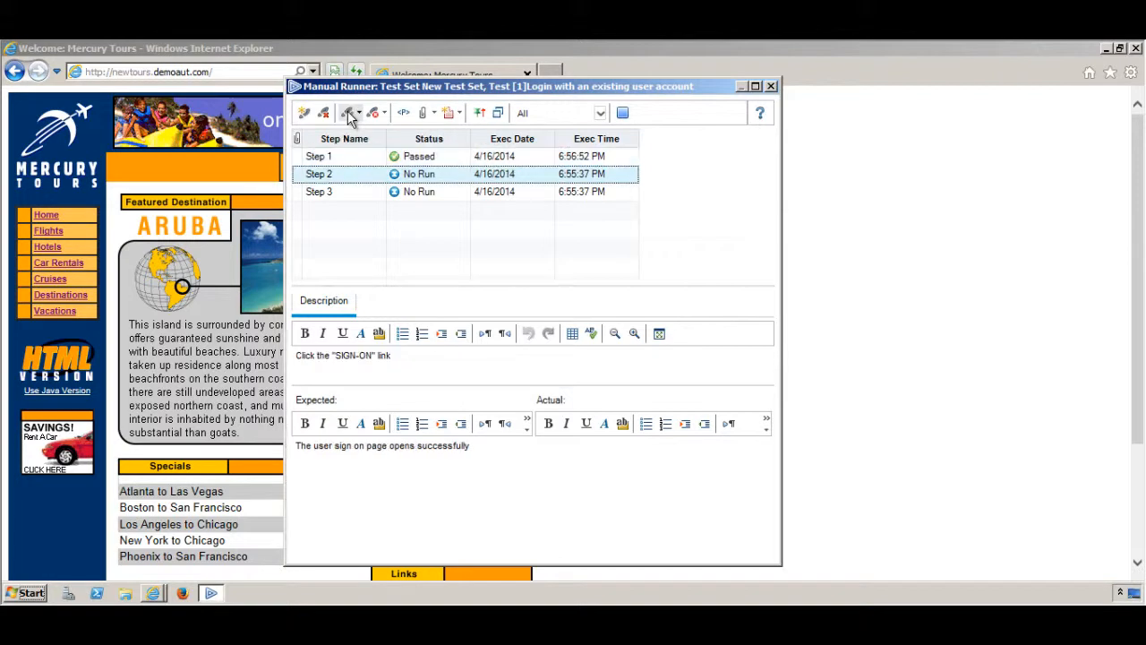
{"action": "left_click_drag", "start_coordinate": [658, 87], "coordinate": [957, 102]}
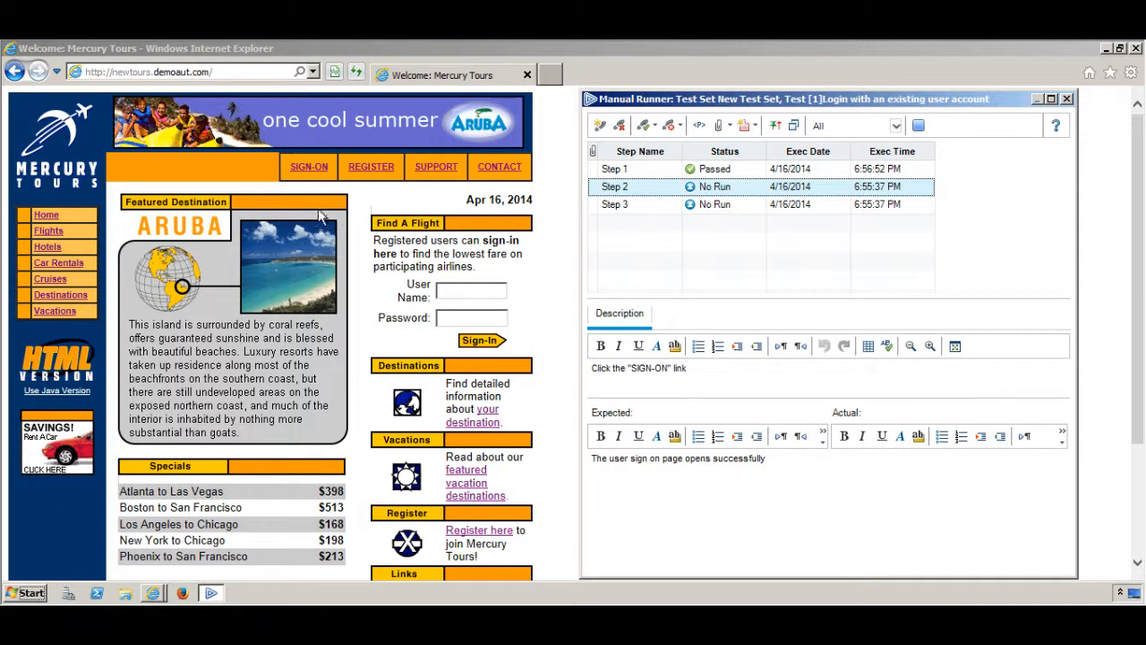
{"action": "left_click", "coordinate": [321, 178]}
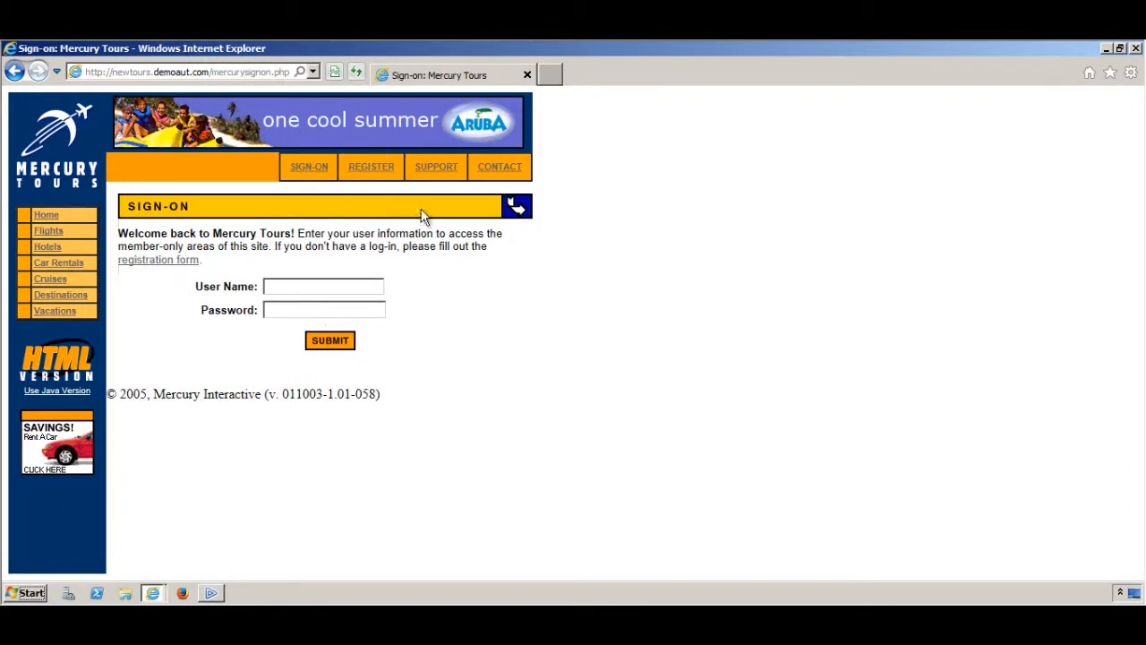
{"action": "left_click", "coordinate": [215, 593]}
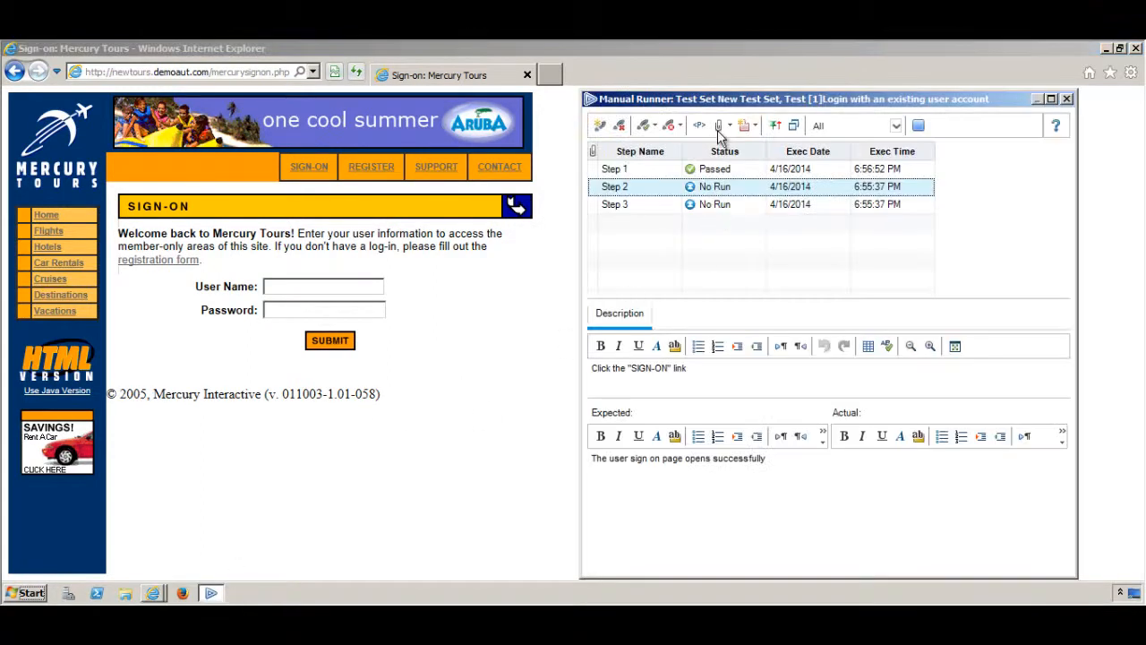
{"action": "left_click", "coordinate": [643, 127]}
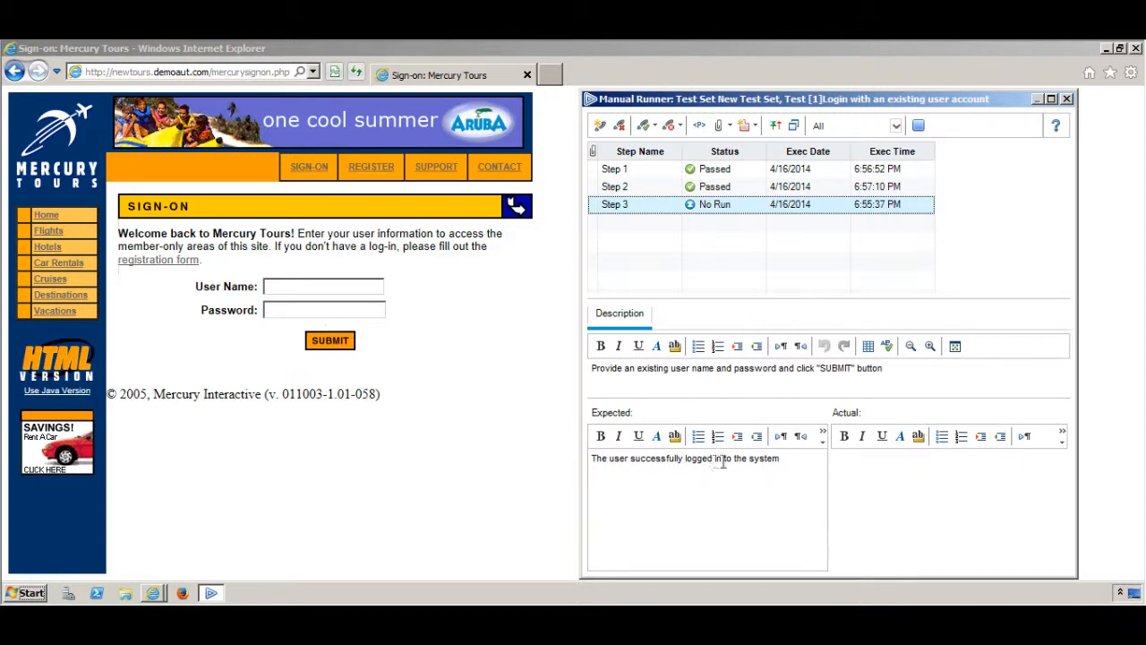
Submit the Mercury Tours sign-on form with the test account's user name and password
{"action": "left_click", "coordinate": [296, 287]}
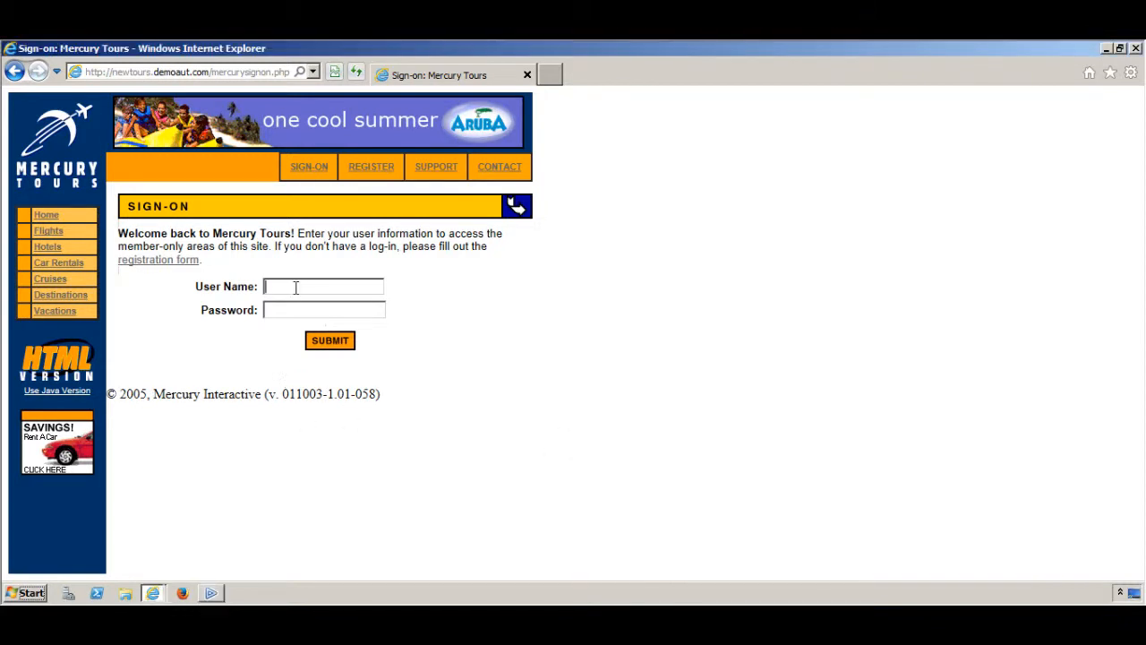
{"action": "type", "text": "test_user"}
{"action": "key", "text": "Tab"}
{"action": "type", "text": "test_user12"}
{"action": "left_click", "coordinate": [222, 592]}
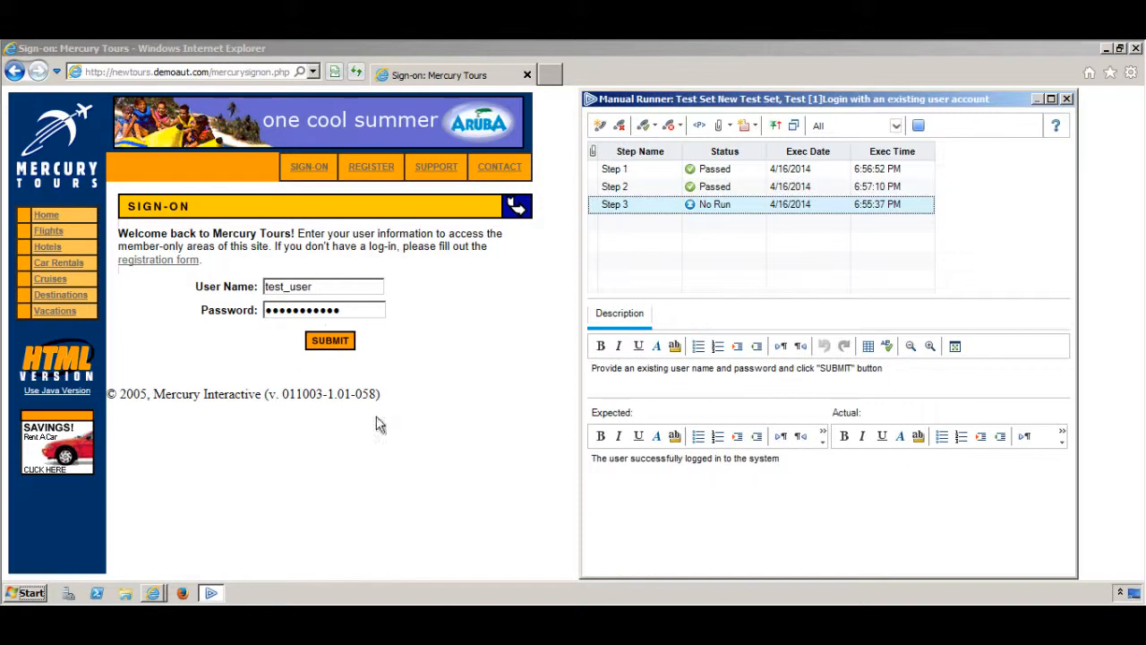
{"action": "left_click", "coordinate": [348, 348]}
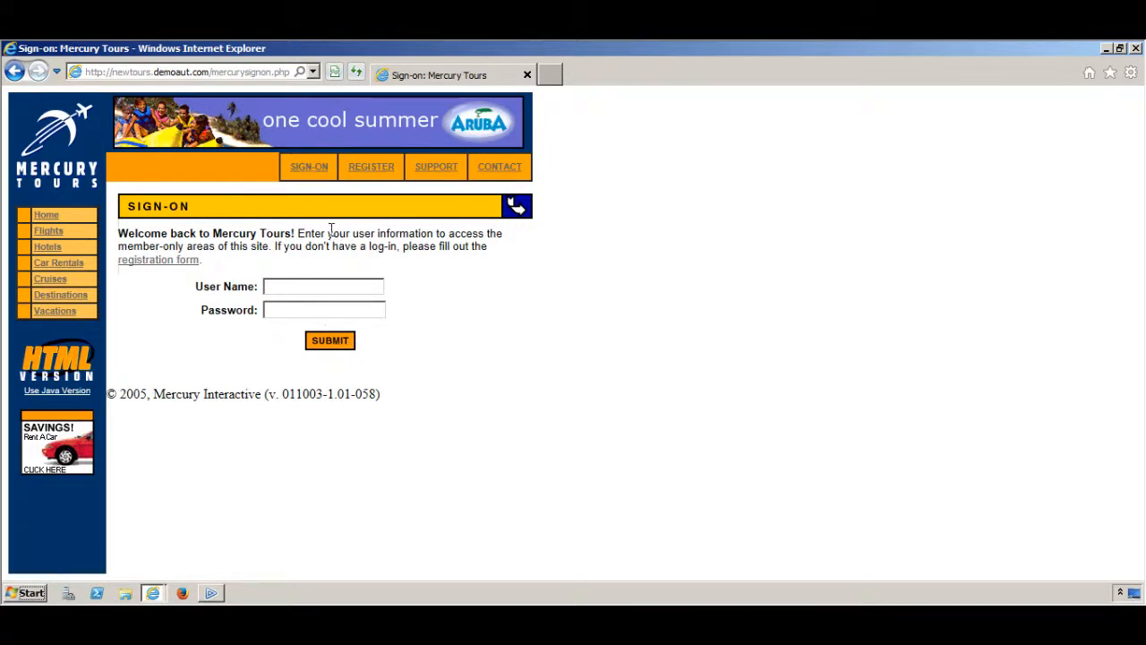
{"action": "left_click", "coordinate": [215, 593]}
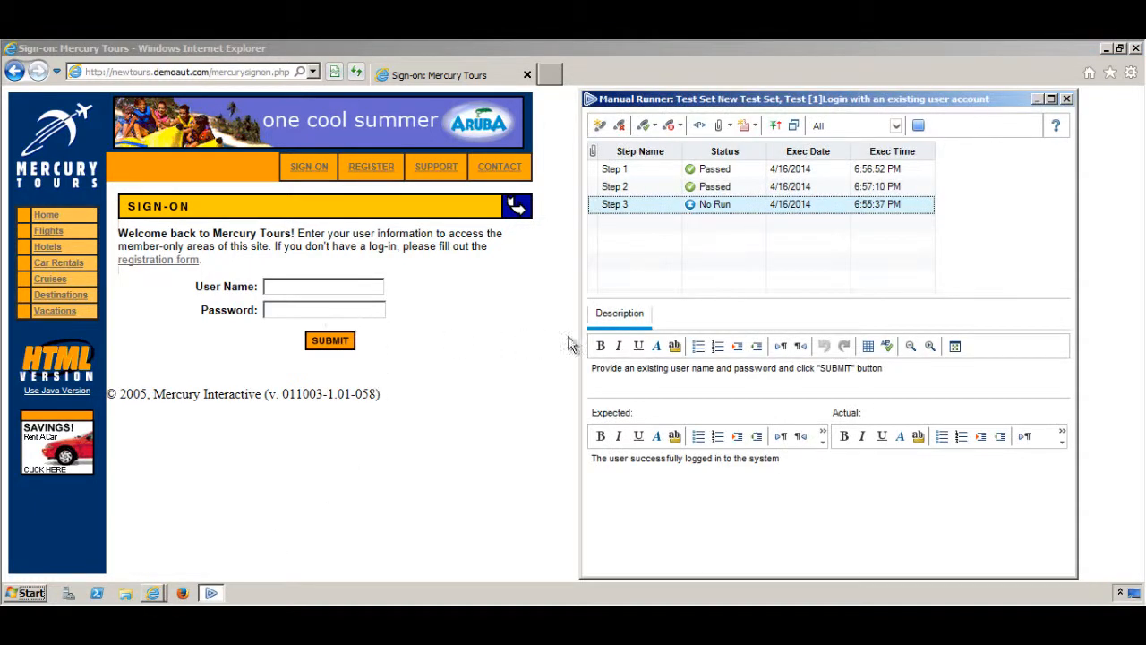
Fail Step 3 with actual result 'The user can't login to the system. Sign-on page loaded'
{"action": "left_click", "coordinate": [670, 127]}
{"action": "left_click", "coordinate": [879, 488]}
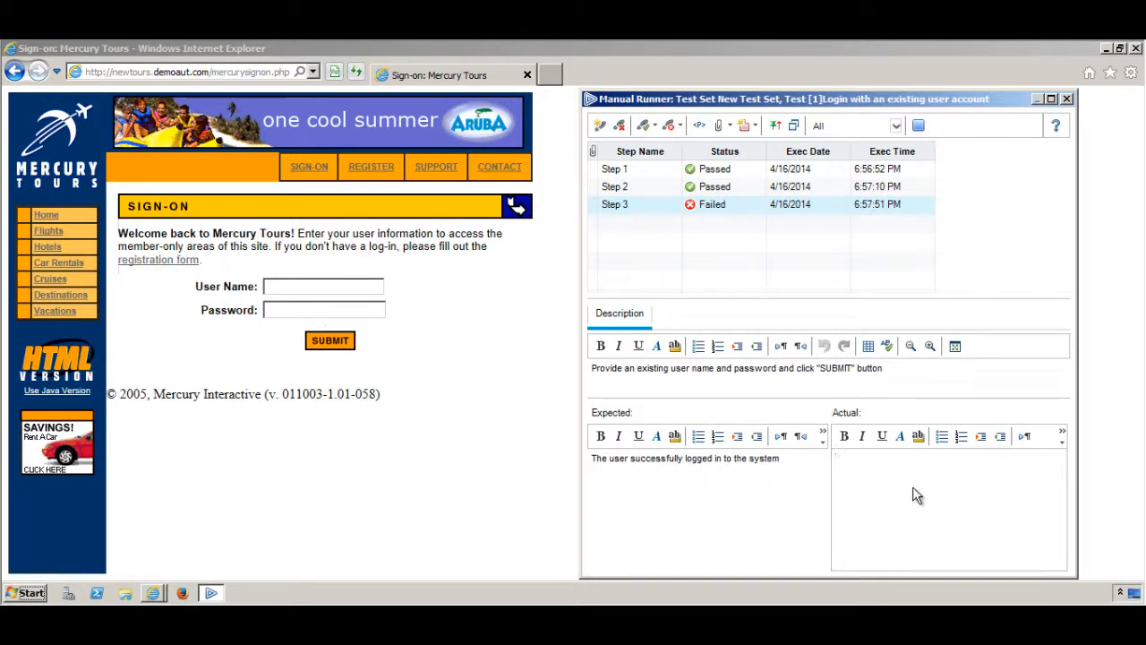
{"action": "type", "text": "The user can't login to the system"}
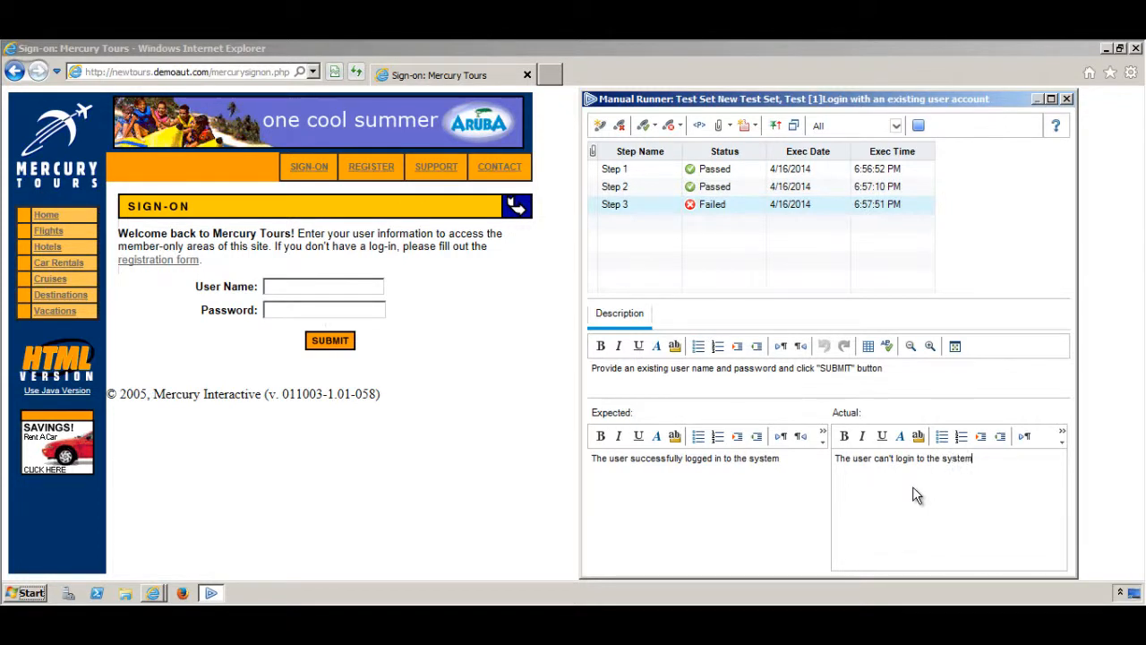
{"action": "type", "text": ". Sign-on page loaded."}
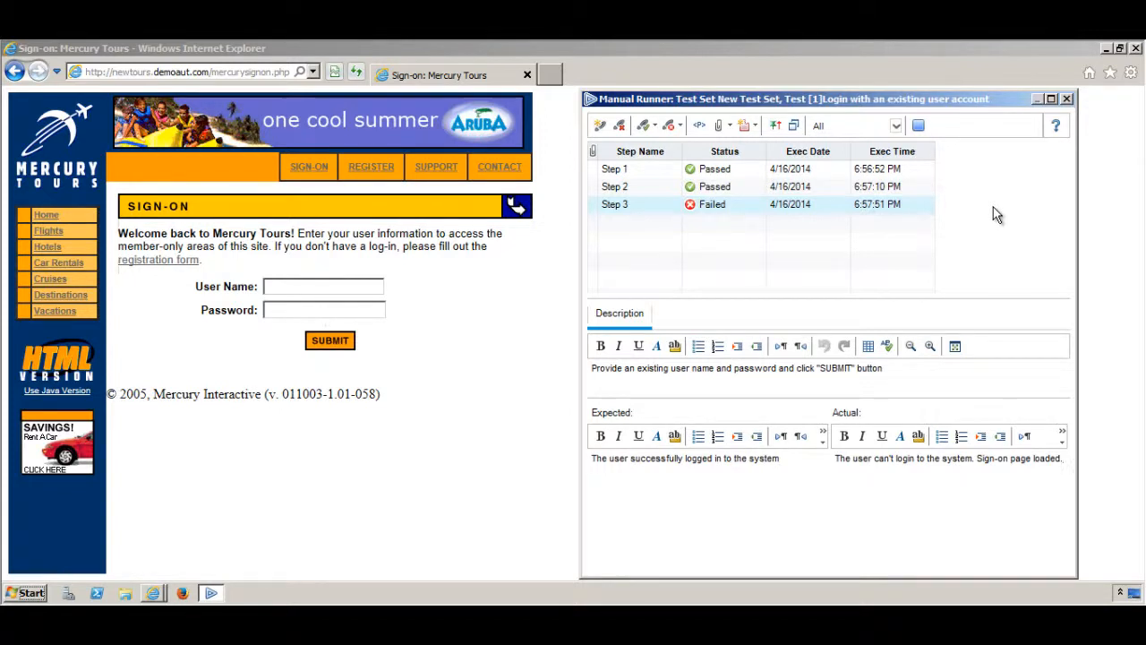
End the Login run and view the New Test Set results in Test Lab
{"action": "left_click", "coordinate": [922, 128]}
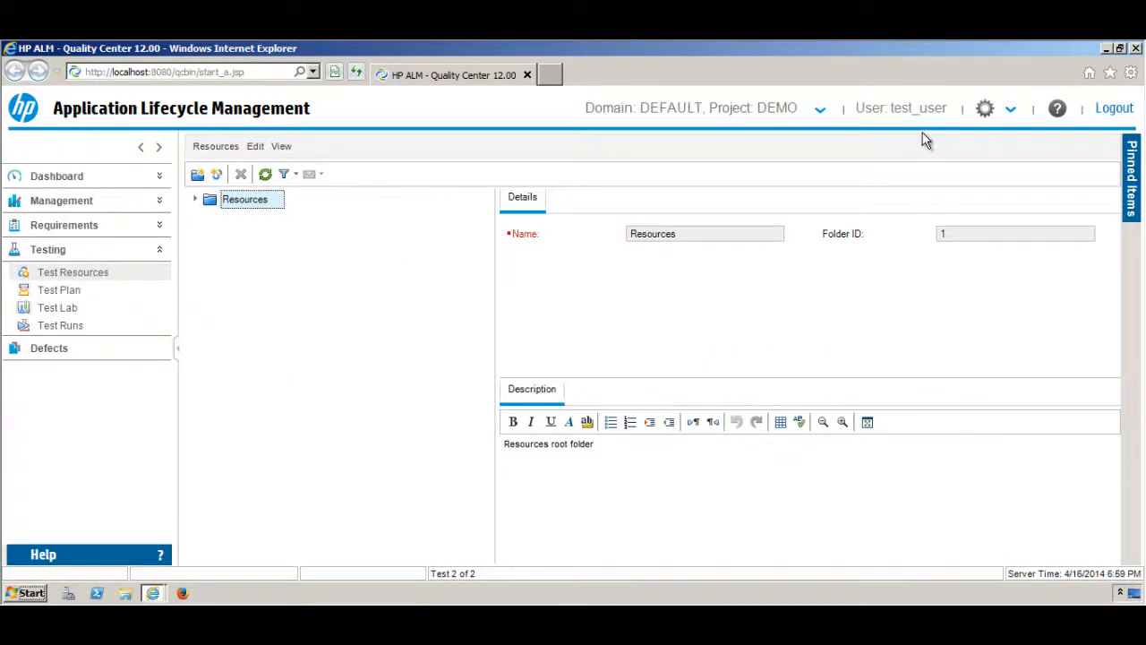
{"action": "left_click", "coordinate": [75, 315]}
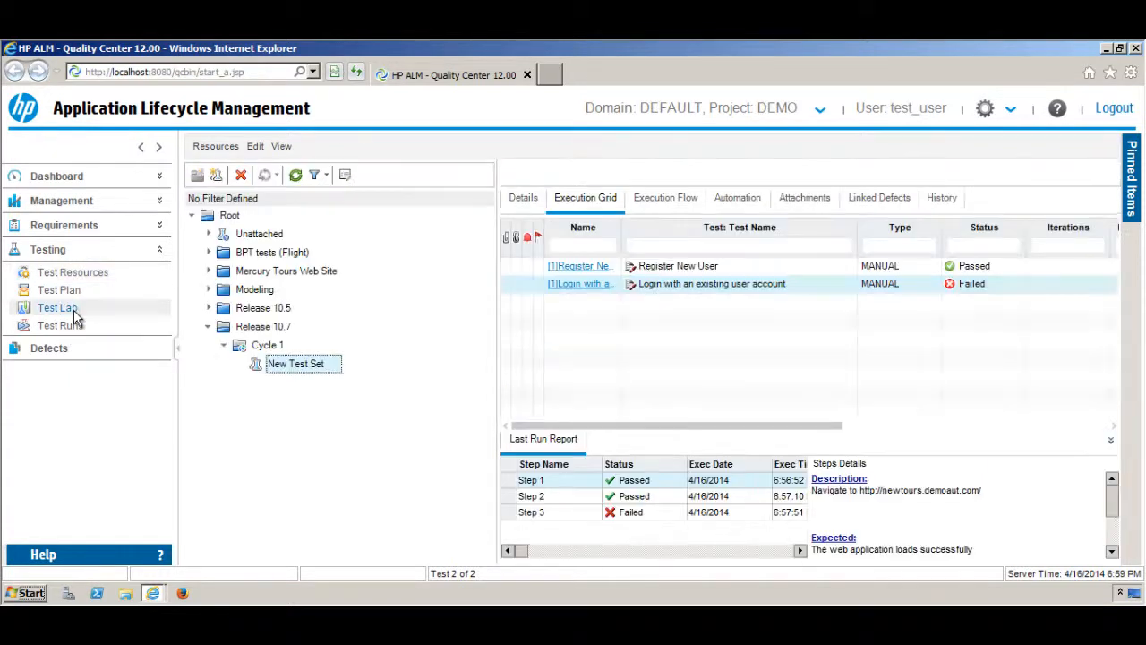